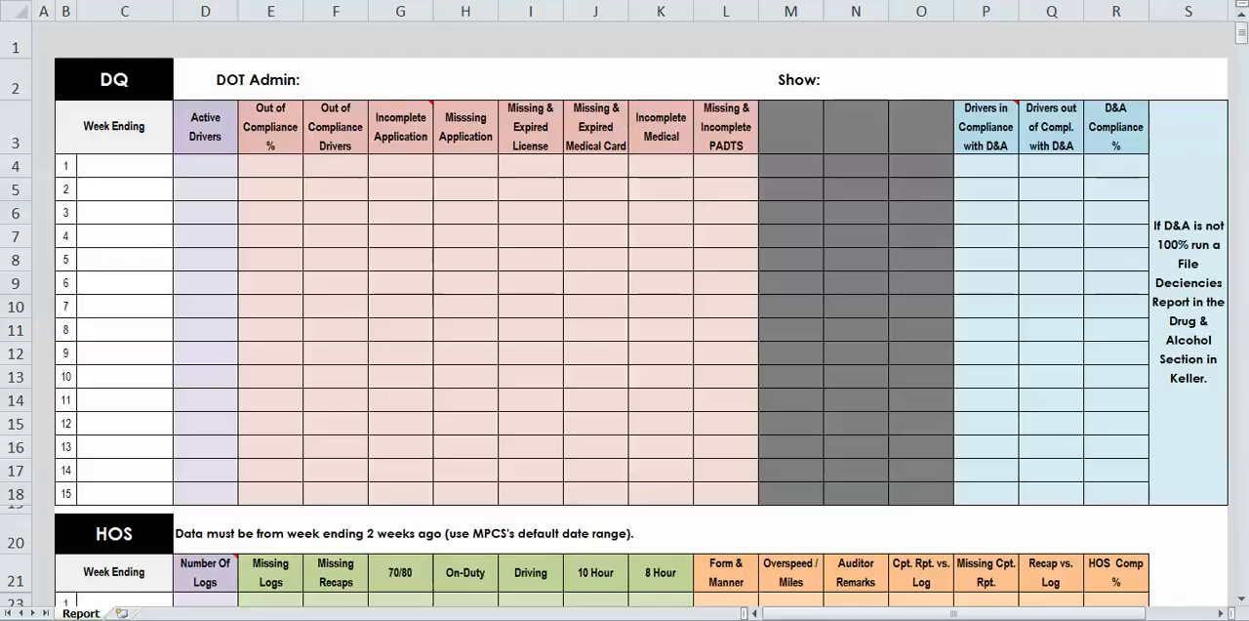
- Enter the administrator's full name in the DOT Admin field of the DQ section header
{"action": "left_click", "coordinate": [334, 447]}
{"action": "left_click", "coordinate": [530, 79]}
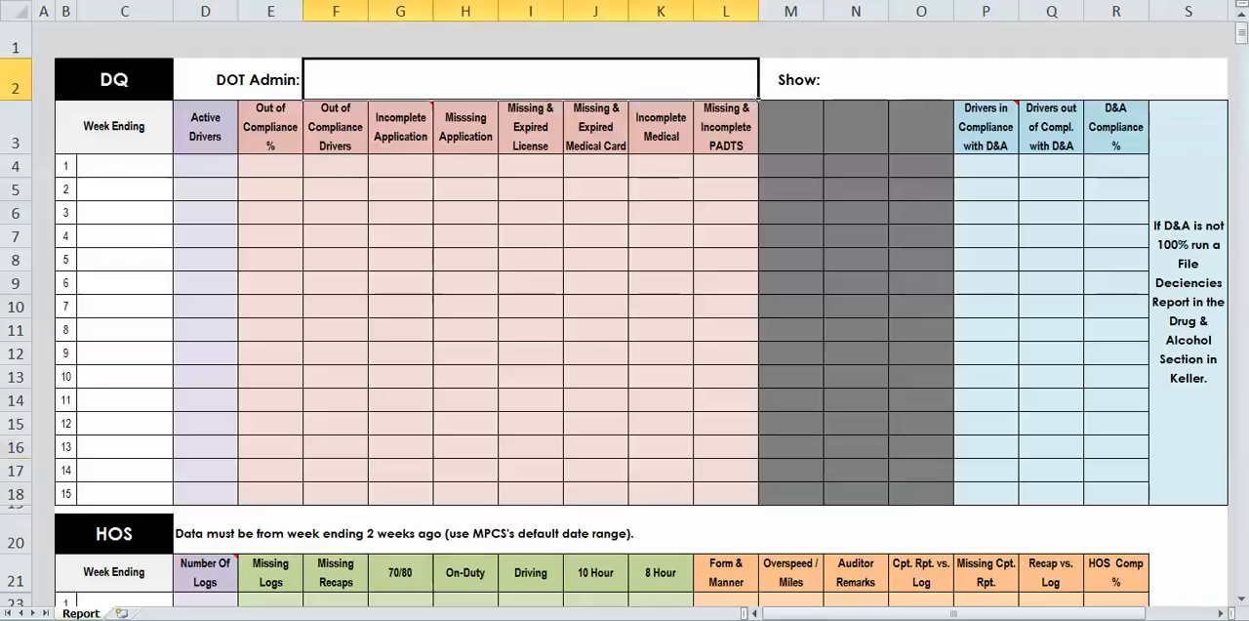
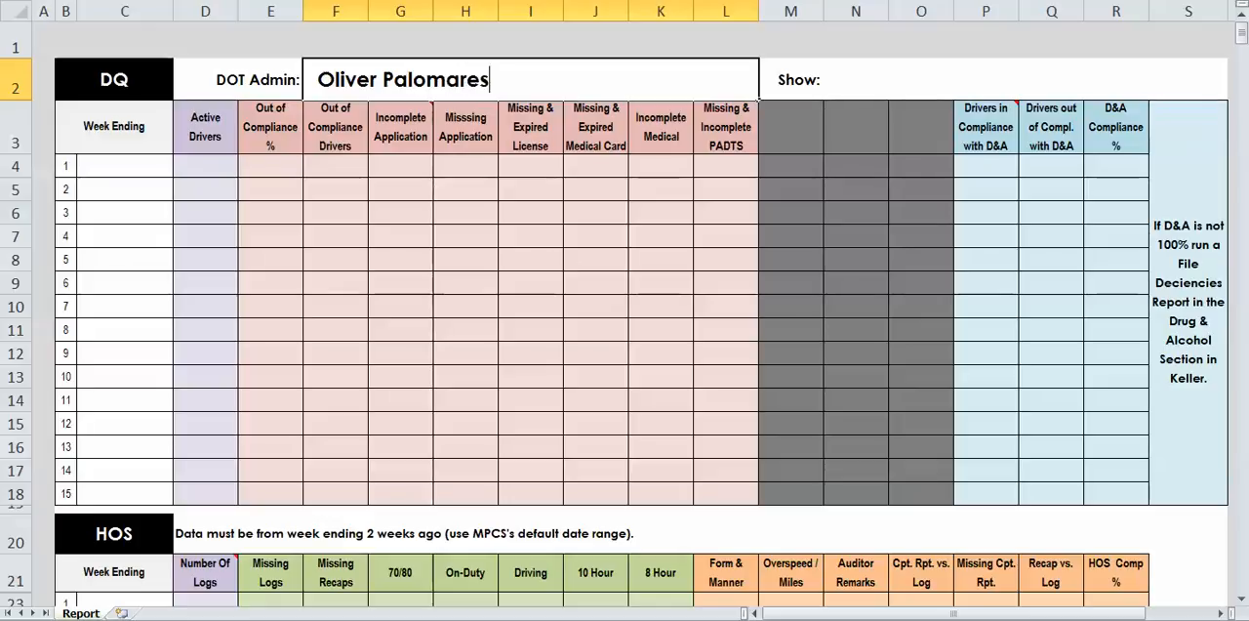
{"action": "key", "text": "Tab"}
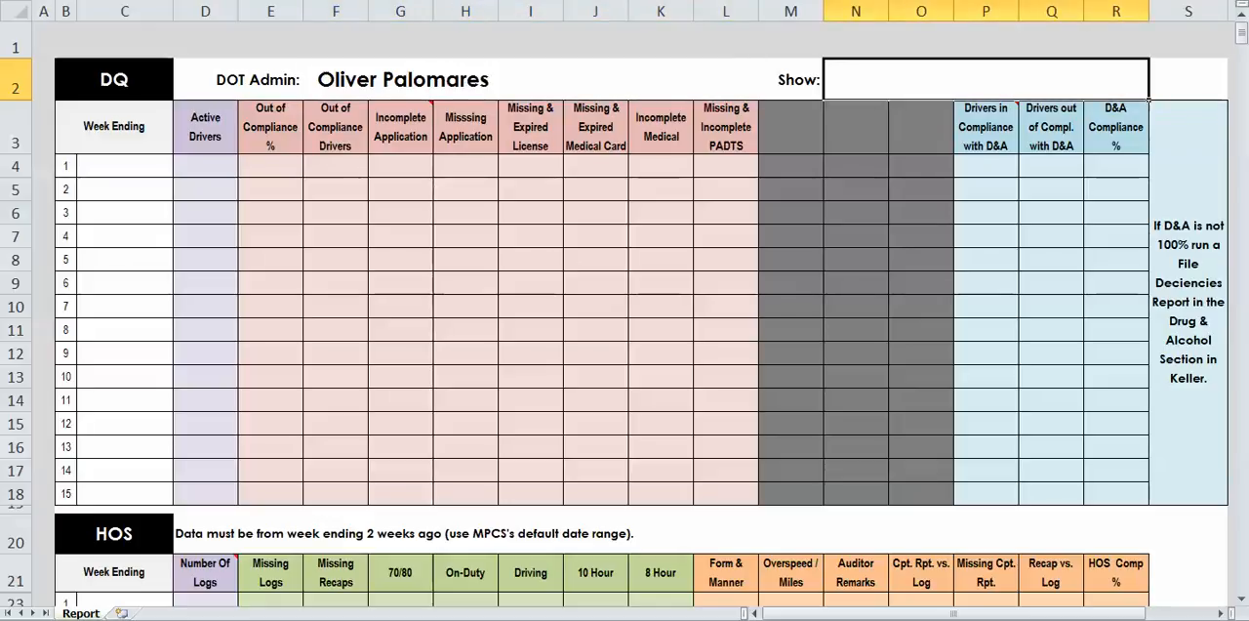
- Enter "Scream Queens" as the show in the DQ section header
{"action": "type", "text": "Scream "}
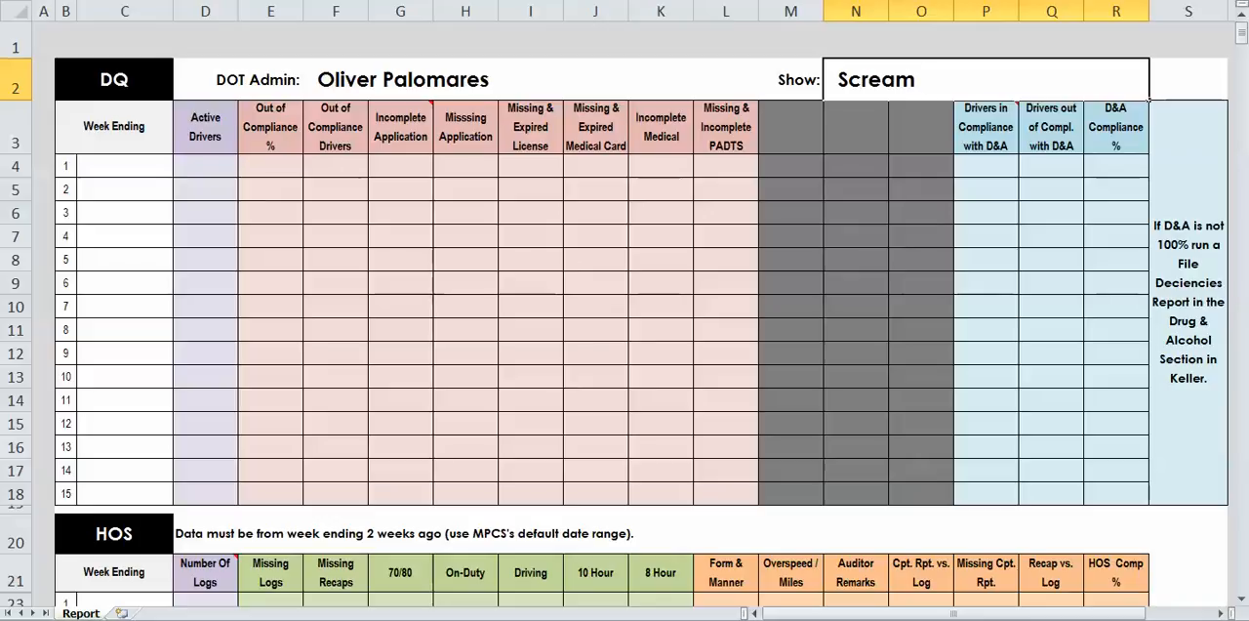
{"action": "type", "text": "Queens"}
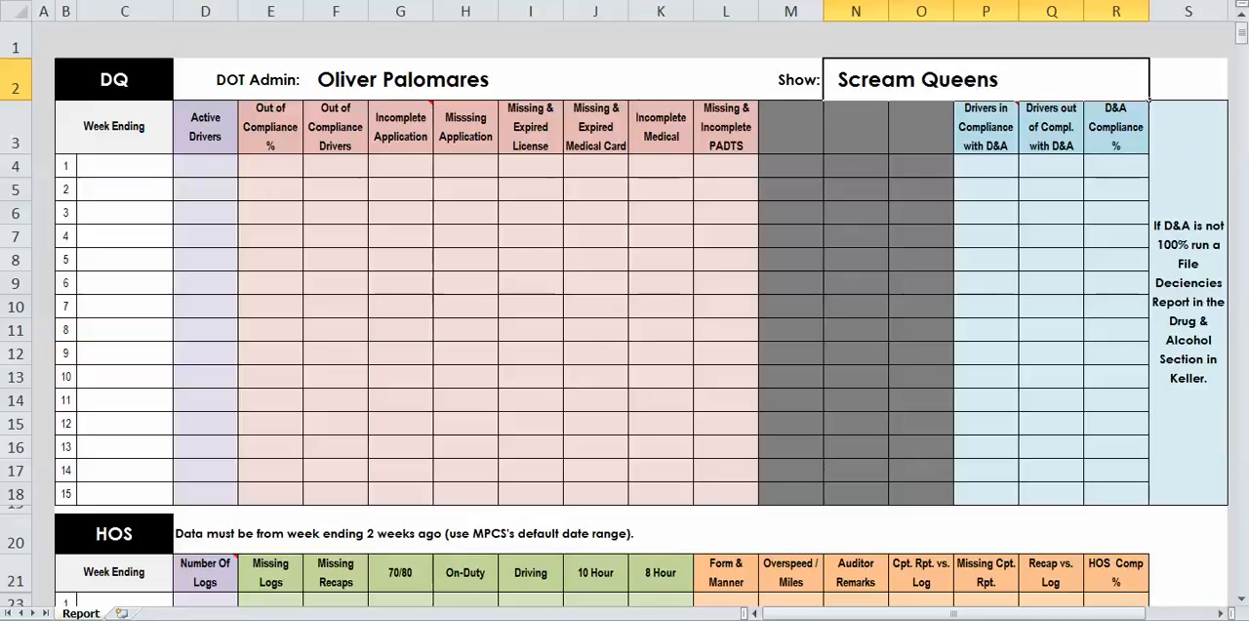
{"action": "left_click", "coordinate": [792, 259]}
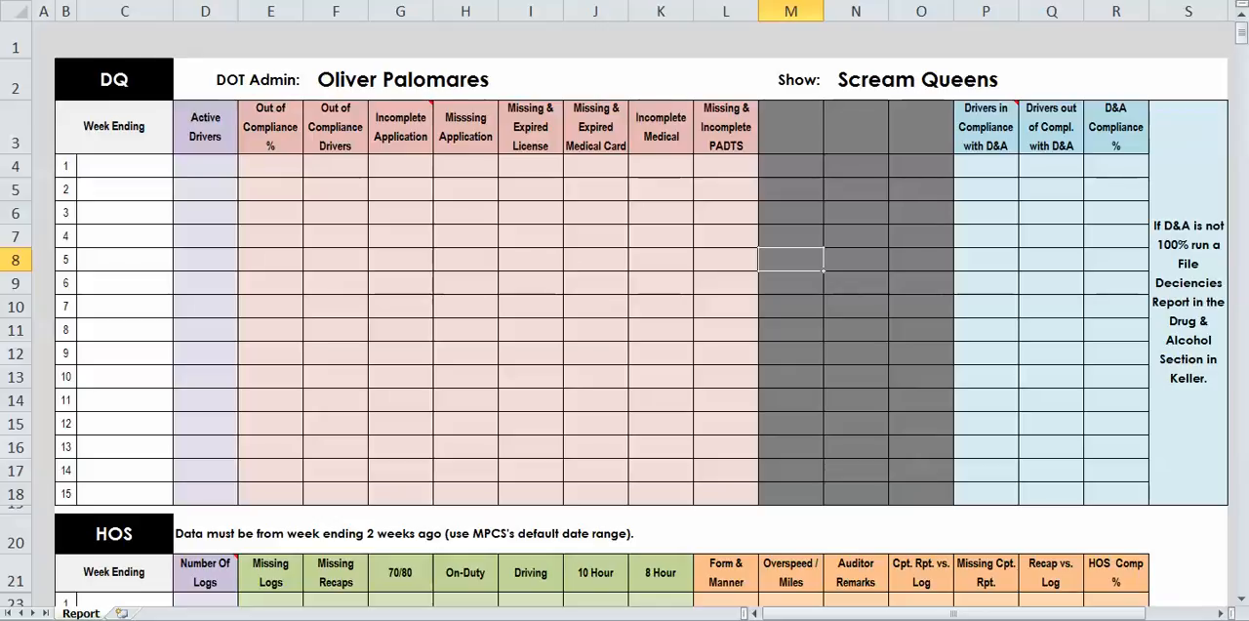
- Enter 06/21/2015 as the week ending date in row 1 of the HOS table
{"action": "left_click", "coordinate": [125, 166]}
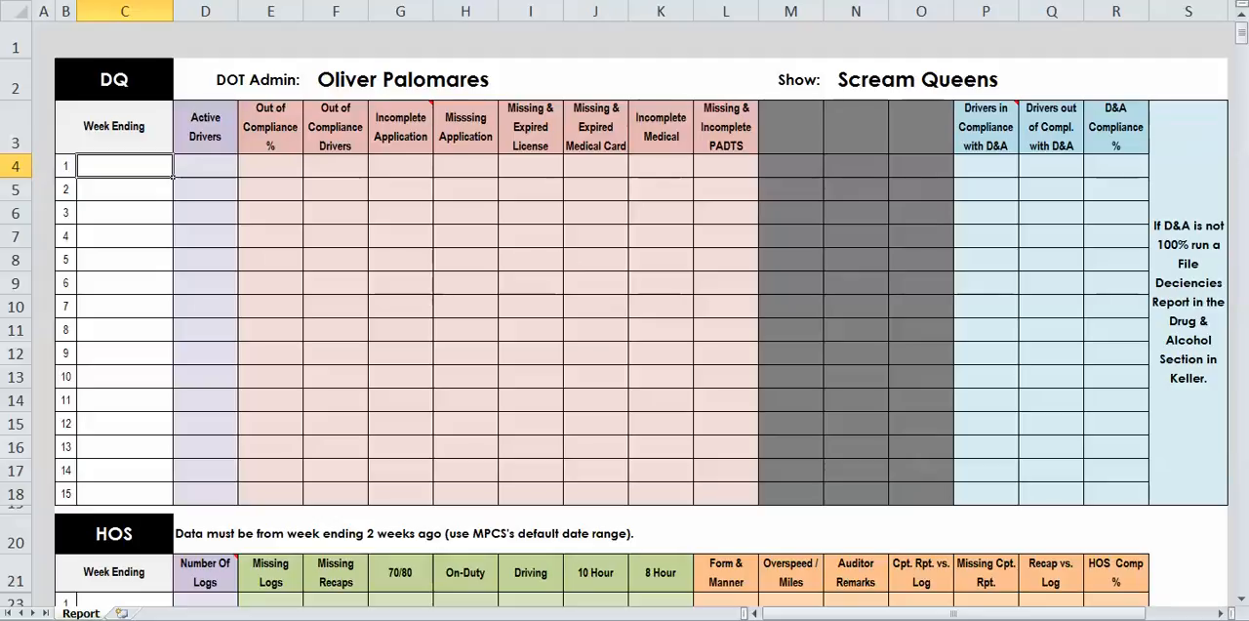
{"action": "scroll", "coordinate": [624, 312], "scroll_direction": "down", "scroll_amount": 6}
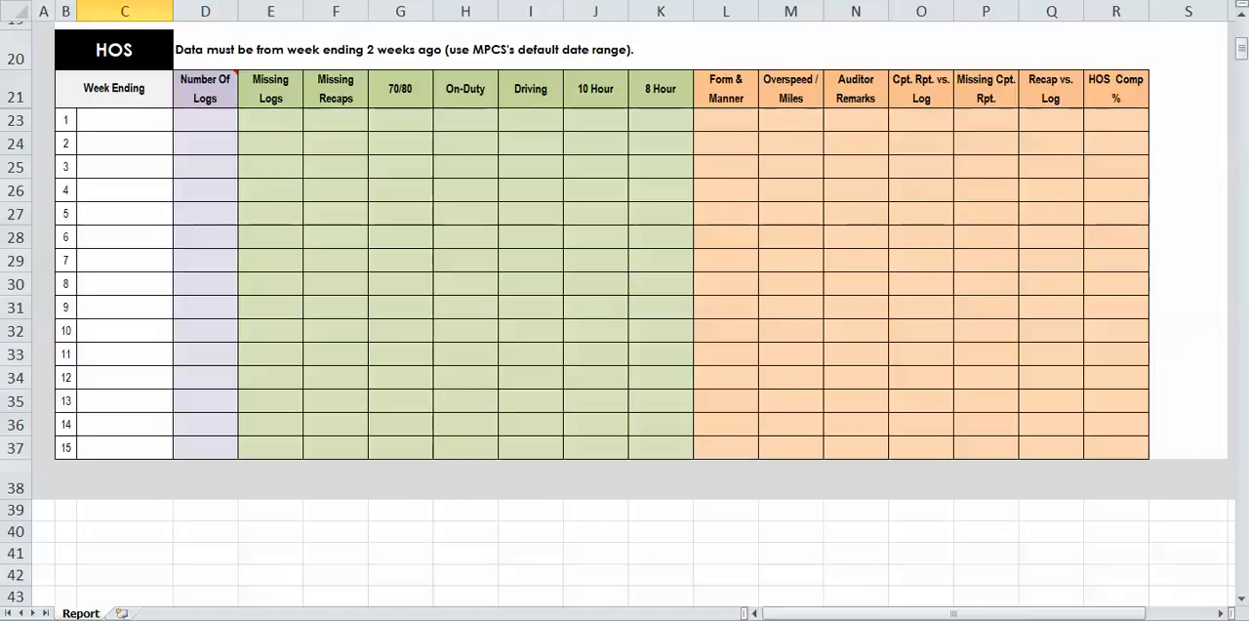
{"action": "left_click", "coordinate": [124, 120]}
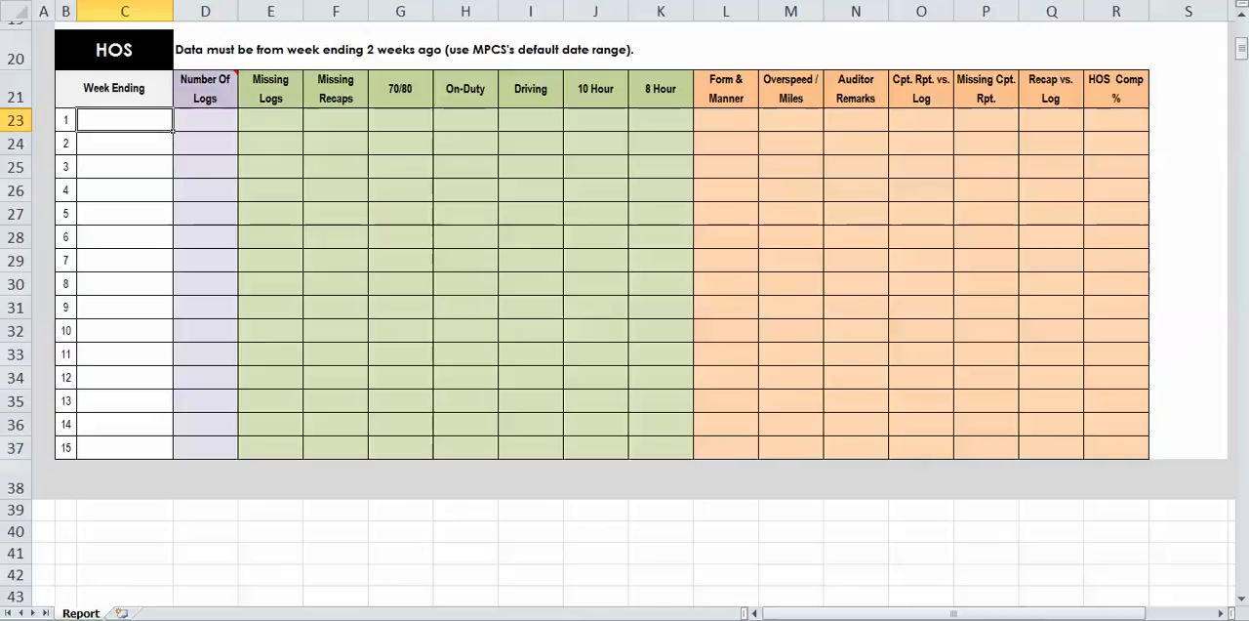
{"action": "mouse_move", "coordinate": [206, 89]}
{"action": "type", "text": "06/21/2015"}
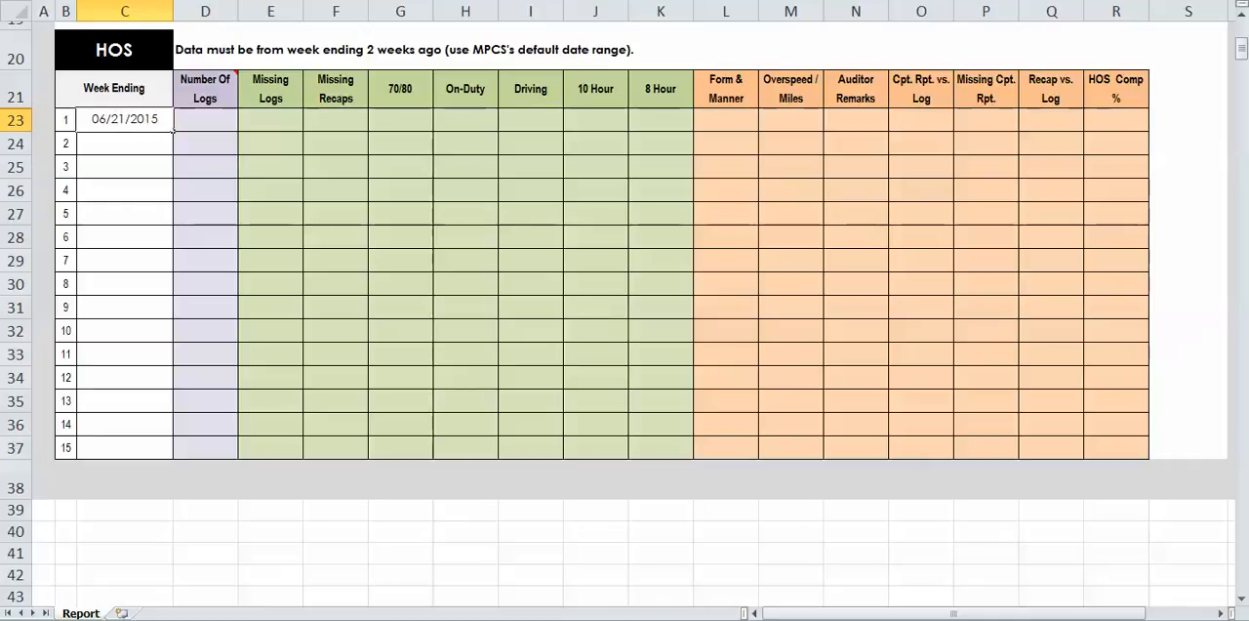
{"action": "key", "text": "Tab"}
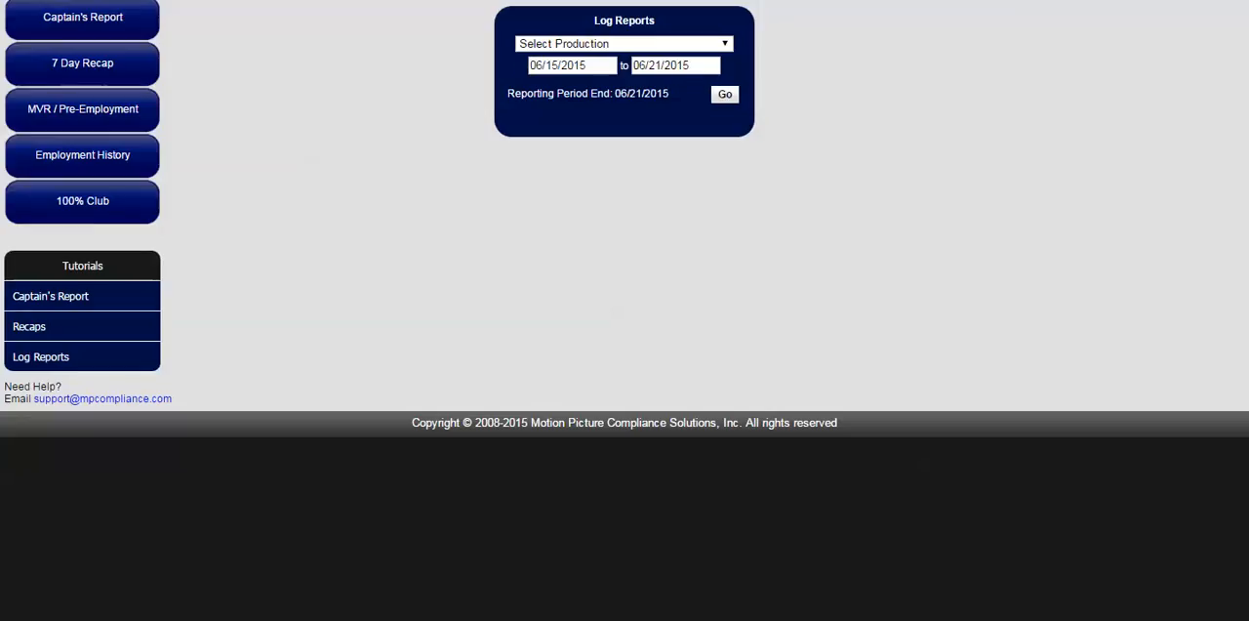
- Run the log report for Scream Queens on the Motion Picture Compliance site, using the default 06/15/2015 to 06/21/2015 period
{"action": "left_click", "coordinate": [625, 44]}
{"action": "scroll", "coordinate": [625, 203], "scroll_direction": "down", "scroll_amount": 5}
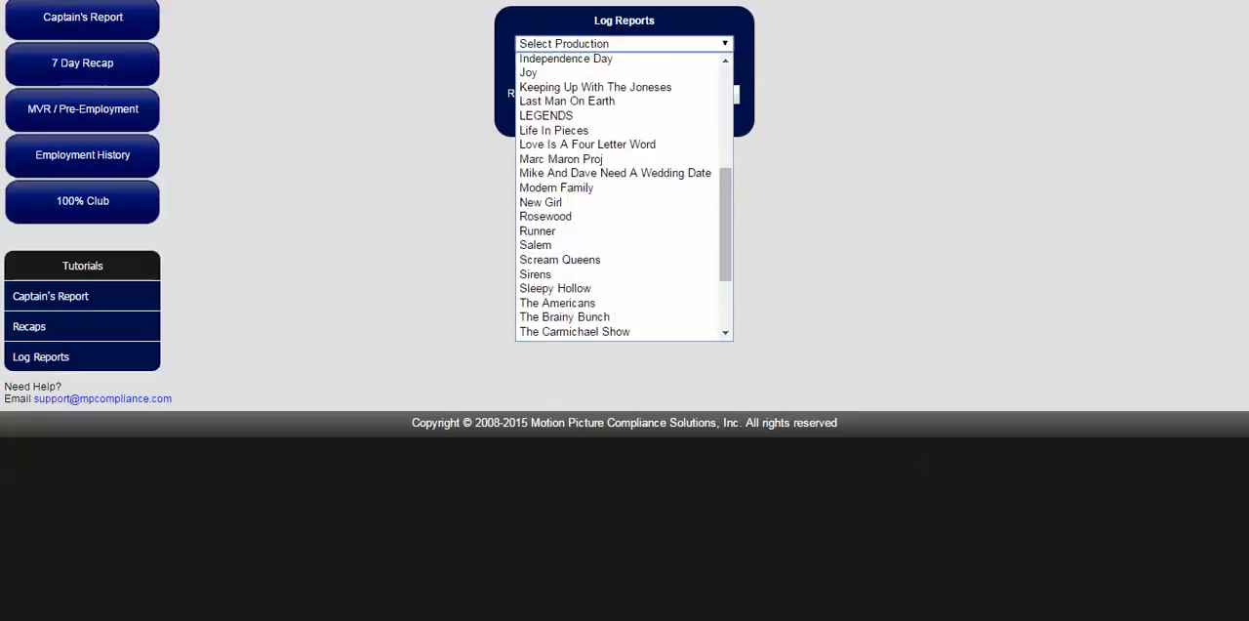
{"action": "left_click", "coordinate": [586, 146]}
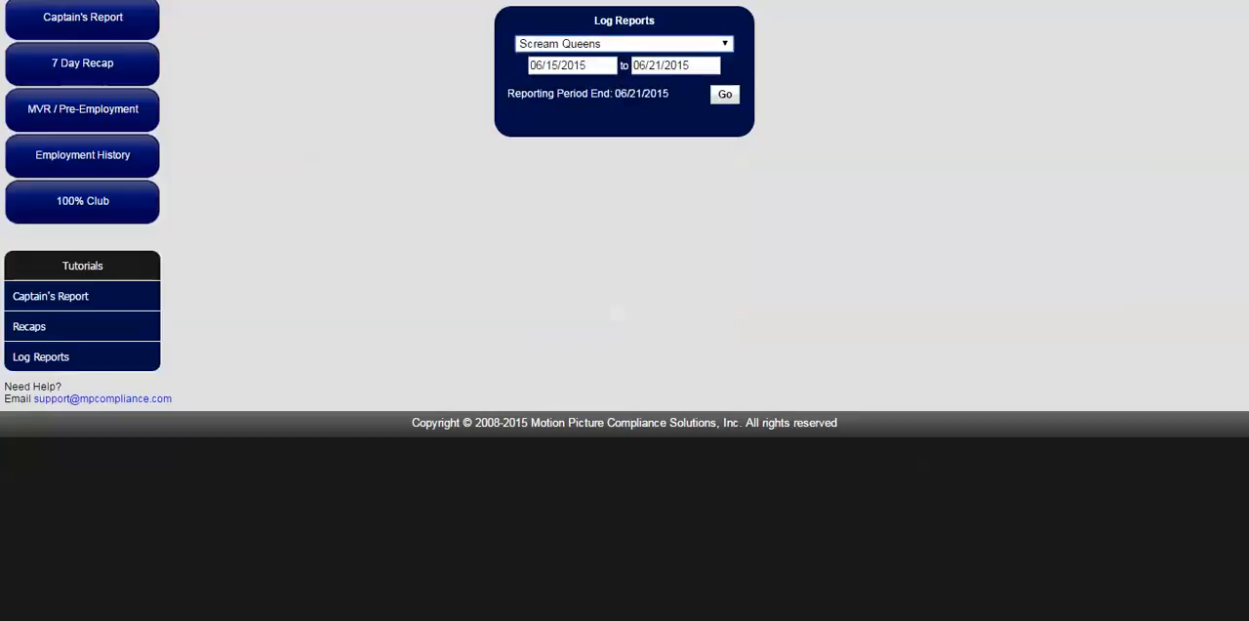
{"action": "left_click", "coordinate": [726, 94]}
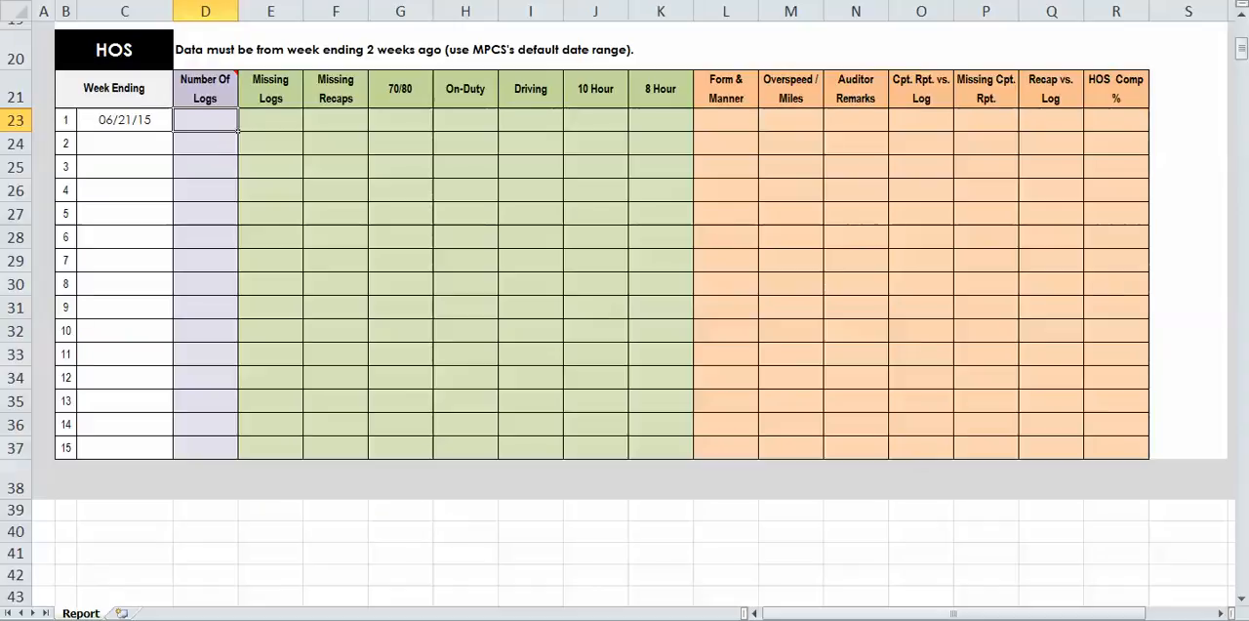
- In row 1 of the HOS table, enter 137 for Number Of Logs and 0 for each column from Missing Logs through 8 Hour
{"action": "type", "text": "137"}
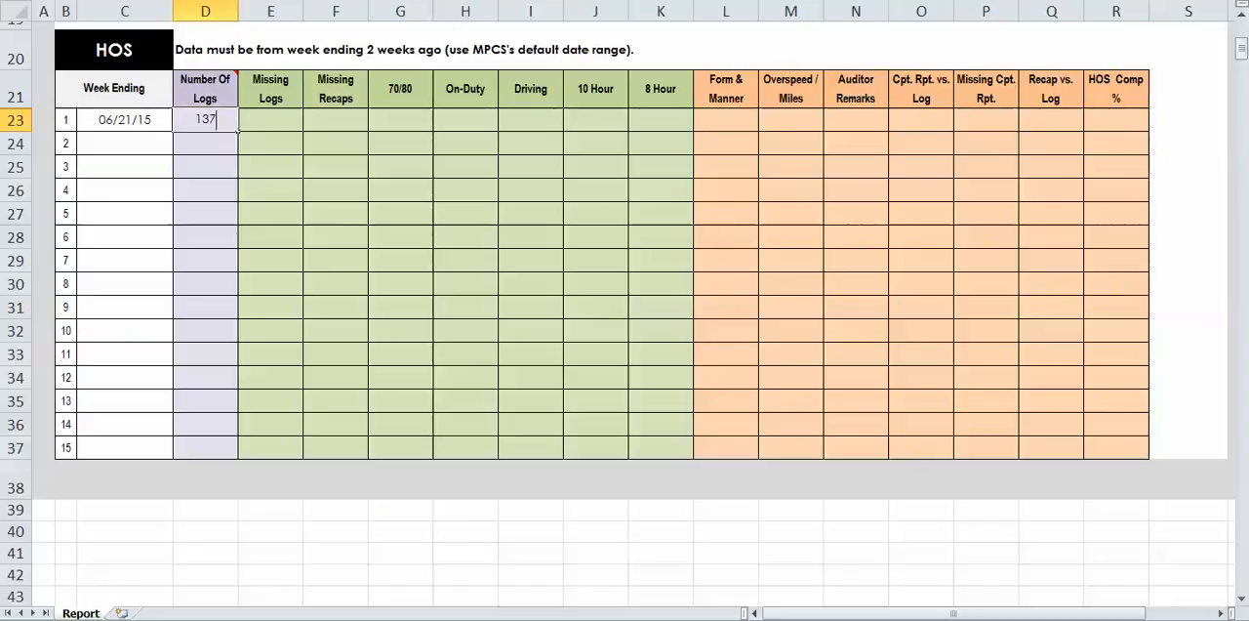
{"action": "key", "text": "Tab"}
{"action": "type", "text": "0"}
{"action": "key", "text": "Tab"}
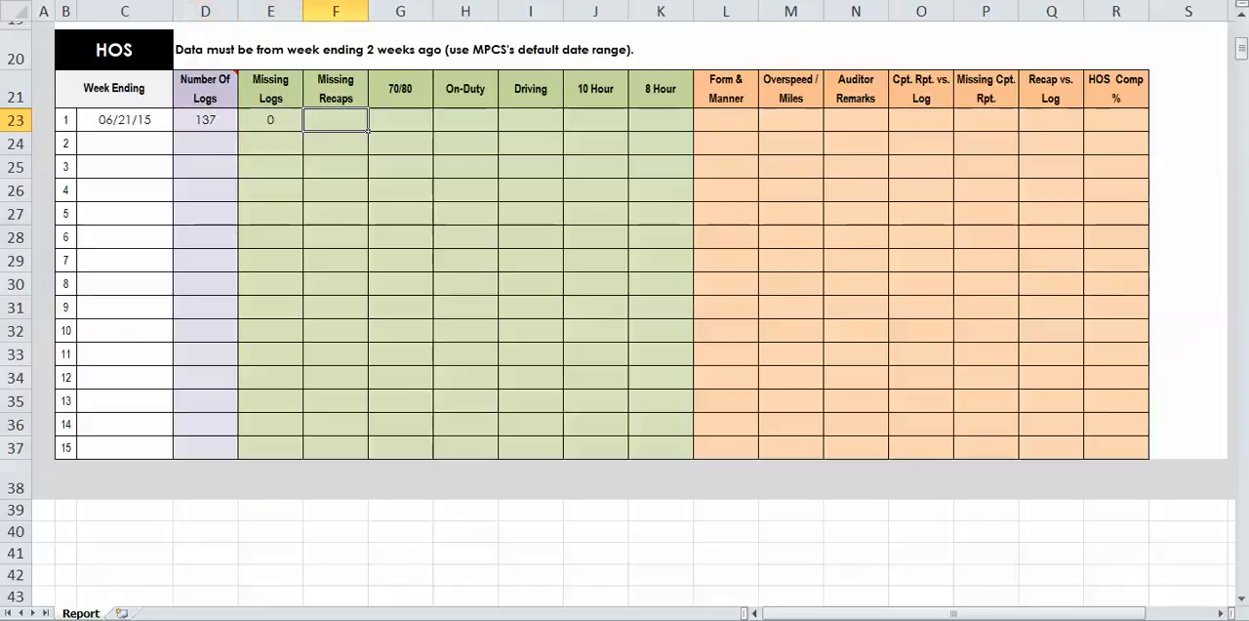
{"action": "type", "text": "0"}
{"action": "key", "text": "Tab"}
{"action": "type", "text": "0"}
{"action": "key", "text": "Tab"}
{"action": "type", "text": "0"}
{"action": "key", "text": "Tab"}
{"action": "type", "text": "0"}
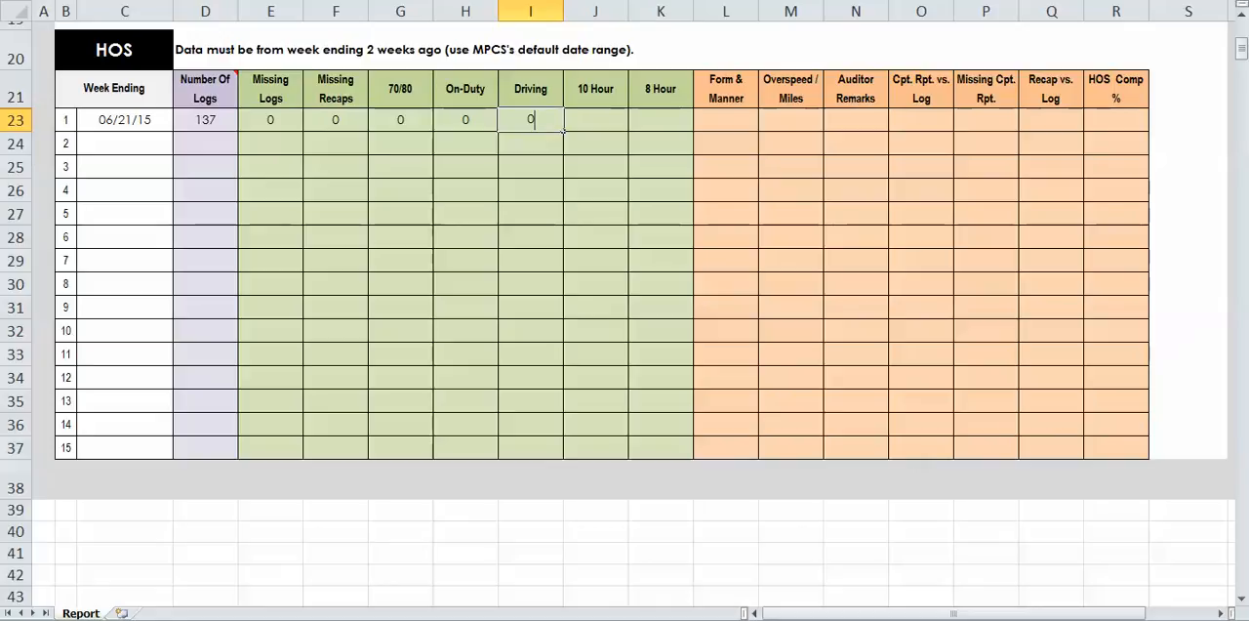
{"action": "key", "text": "Tab"}
{"action": "type", "text": "0"}
{"action": "key", "text": "Tab"}
{"action": "type", "text": "0"}
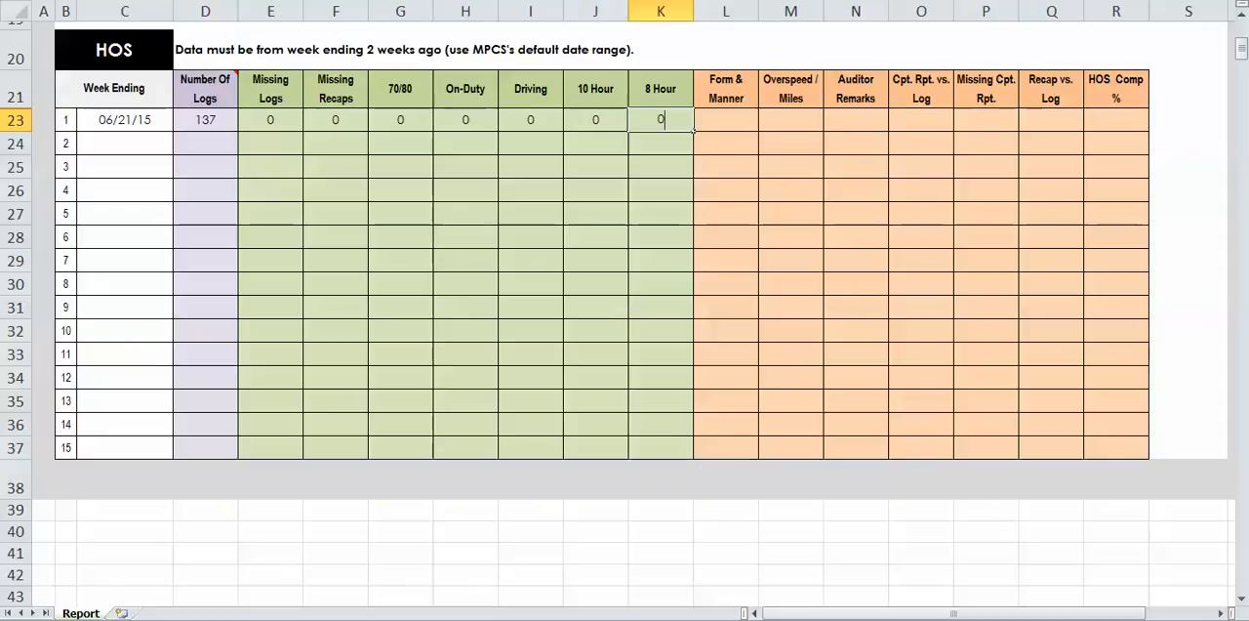
- In the same HOS row, enter 2 for Form & Manner, 1 for Overspeed / Miles and 0 for Auditor Remarks
{"action": "key", "text": "Tab"}
{"action": "type", "text": "2"}
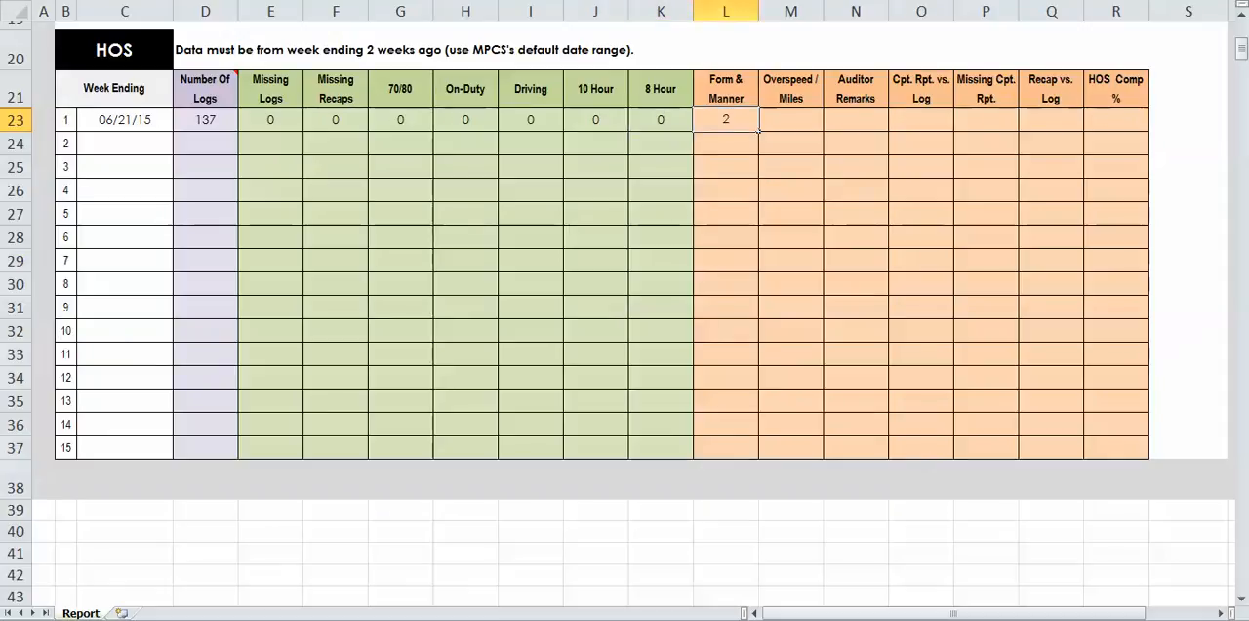
{"action": "key", "text": "Tab"}
{"action": "type", "text": "1"}
{"action": "key", "text": "Tab"}
{"action": "type", "text": "00"}
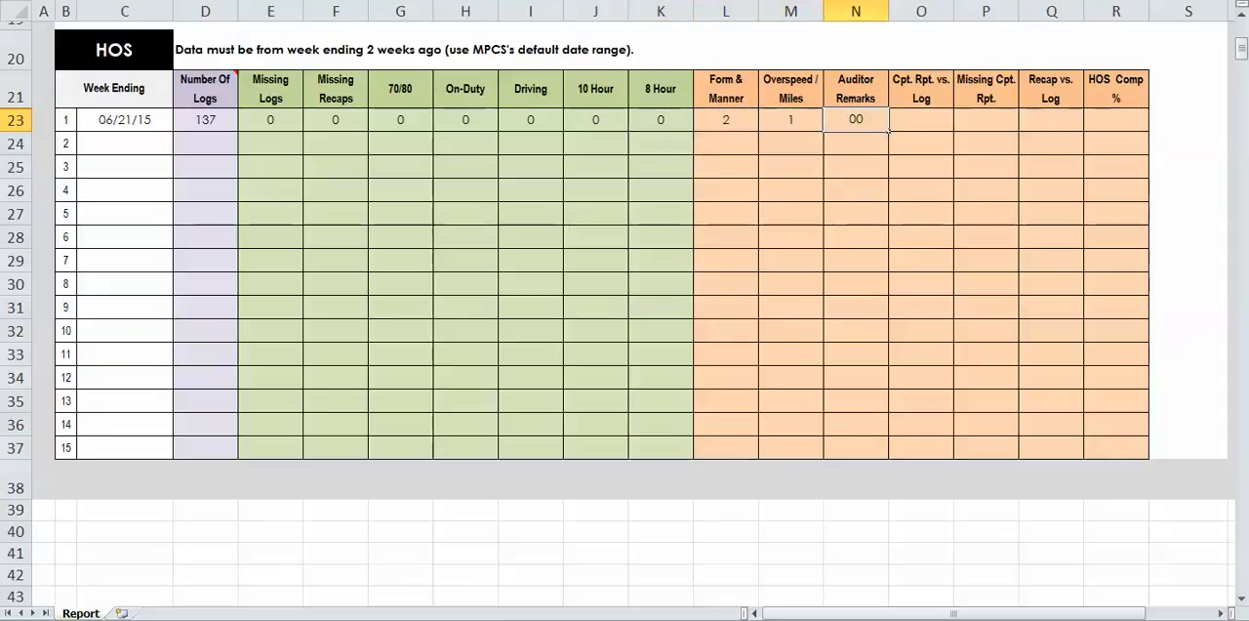
{"action": "key", "text": "BackSpace"}
- Complete HOS row 1 with 0 for Cpt. Rpt. vs. Log, Missing Cpt. Rpt. and Recap vs. Log, and 99.9% for HOS Comp %
{"action": "key", "text": "Tab"}
{"action": "type", "text": "0"}
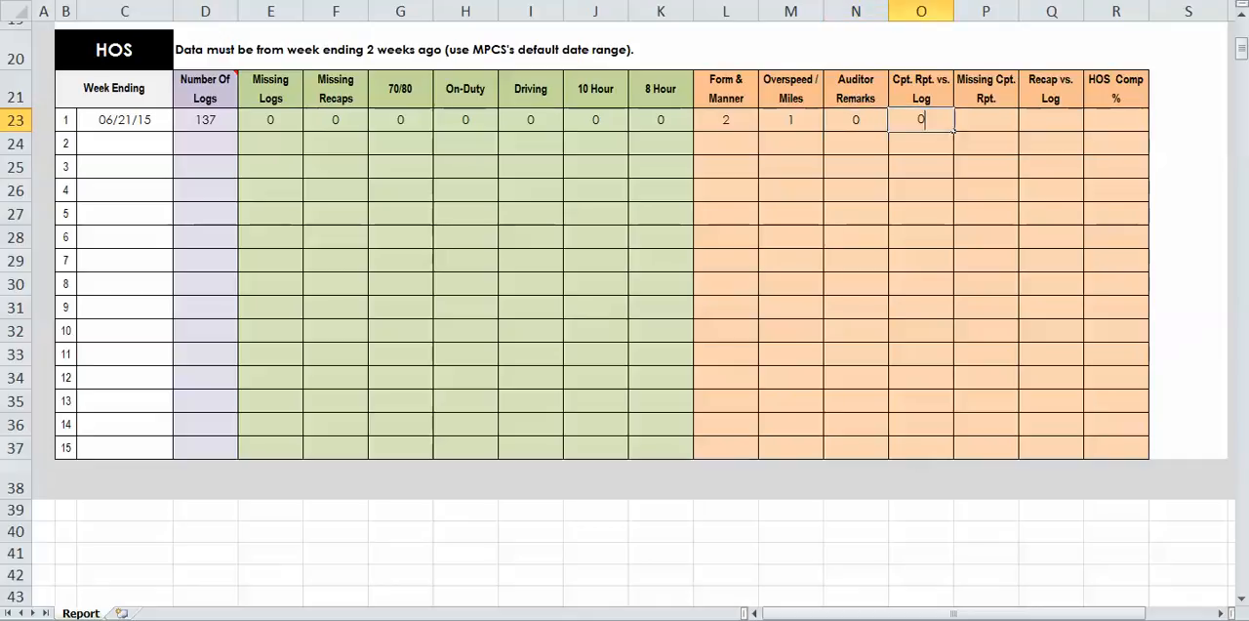
{"action": "key", "text": "Tab"}
{"action": "type", "text": "0"}
{"action": "key", "text": "Tab"}
{"action": "type", "text": "0"}
{"action": "key", "text": "Tab"}
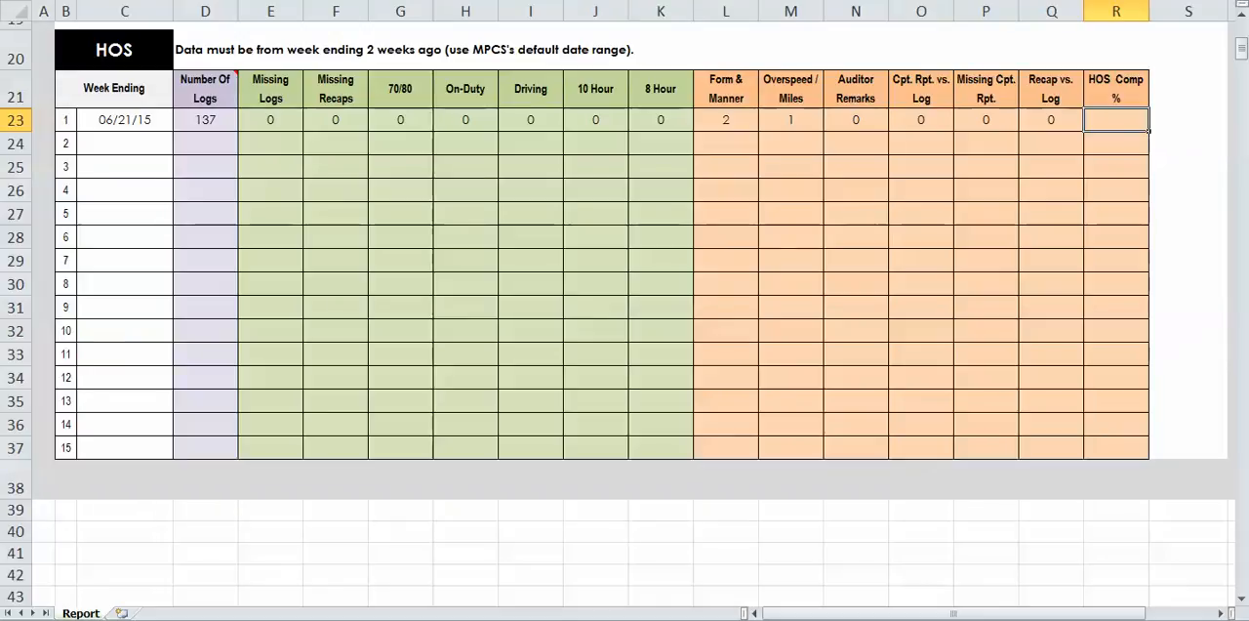
{"action": "type", "text": "99.9%"}
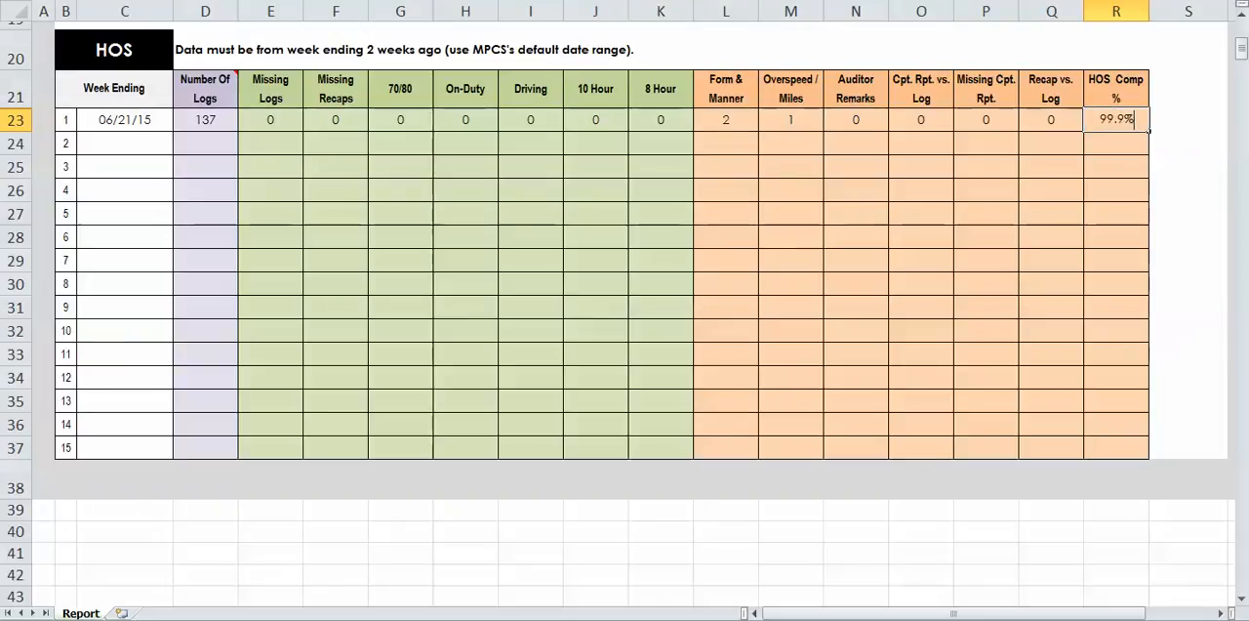
{"action": "left_click", "coordinate": [661, 212]}
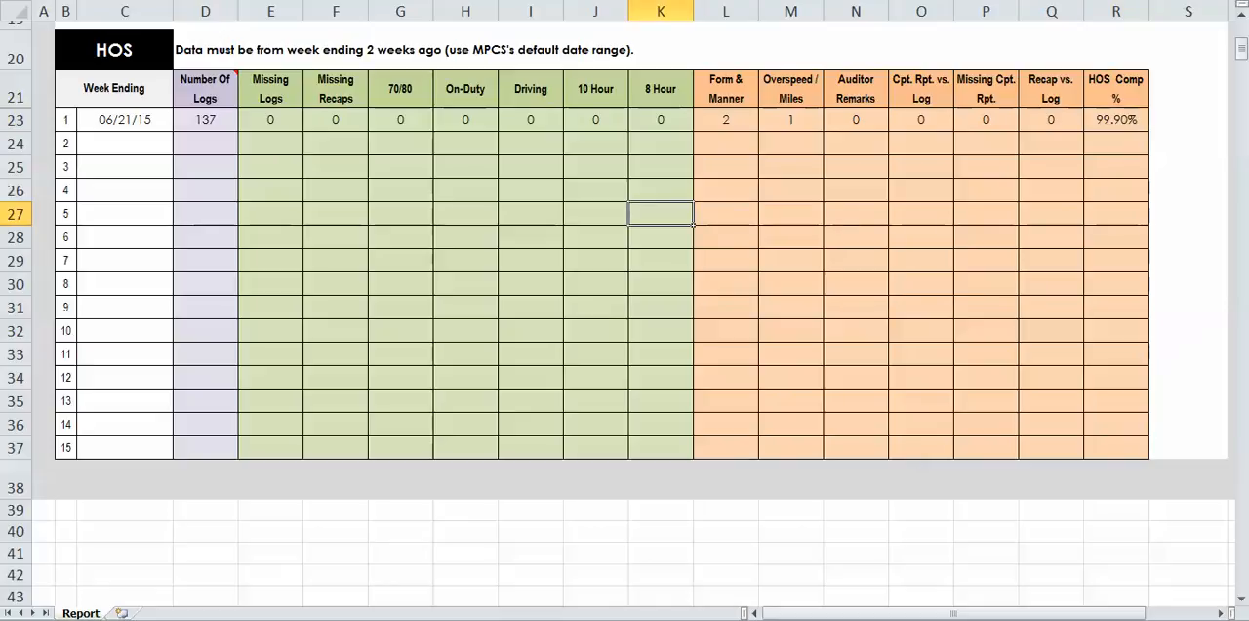
- Enter 06/27/2015 as the week ending date in row 1 of the DQ table
{"action": "left_click", "coordinate": [125, 144]}
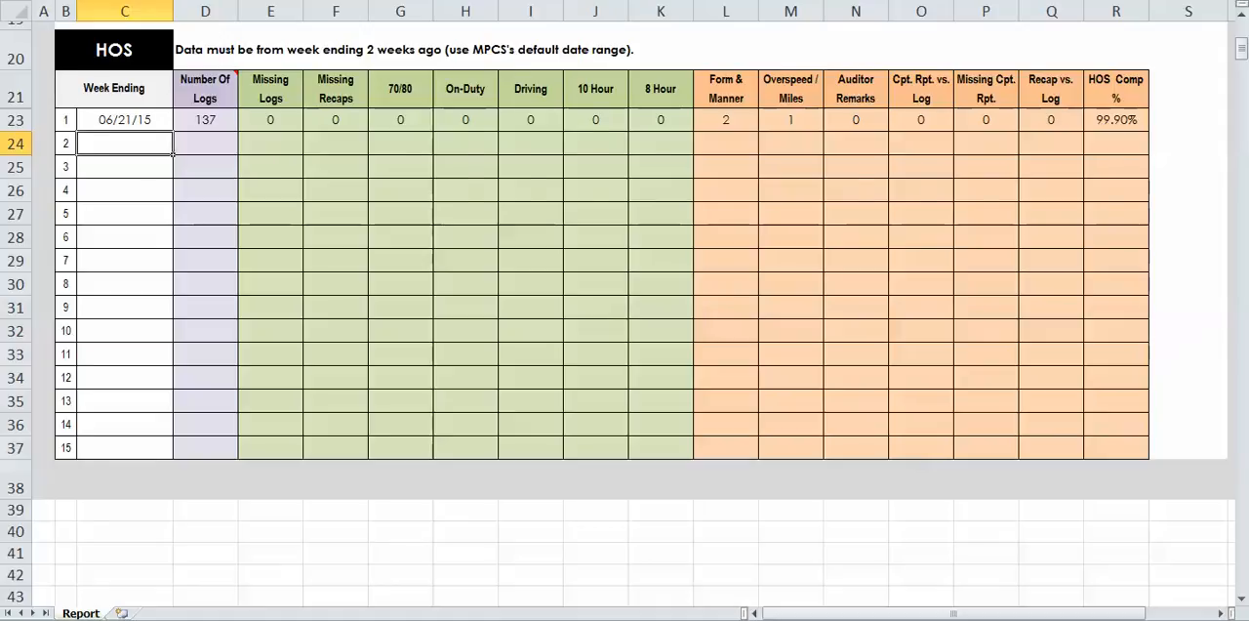
{"action": "scroll", "coordinate": [625, 313], "scroll_direction": "up", "scroll_amount": 6}
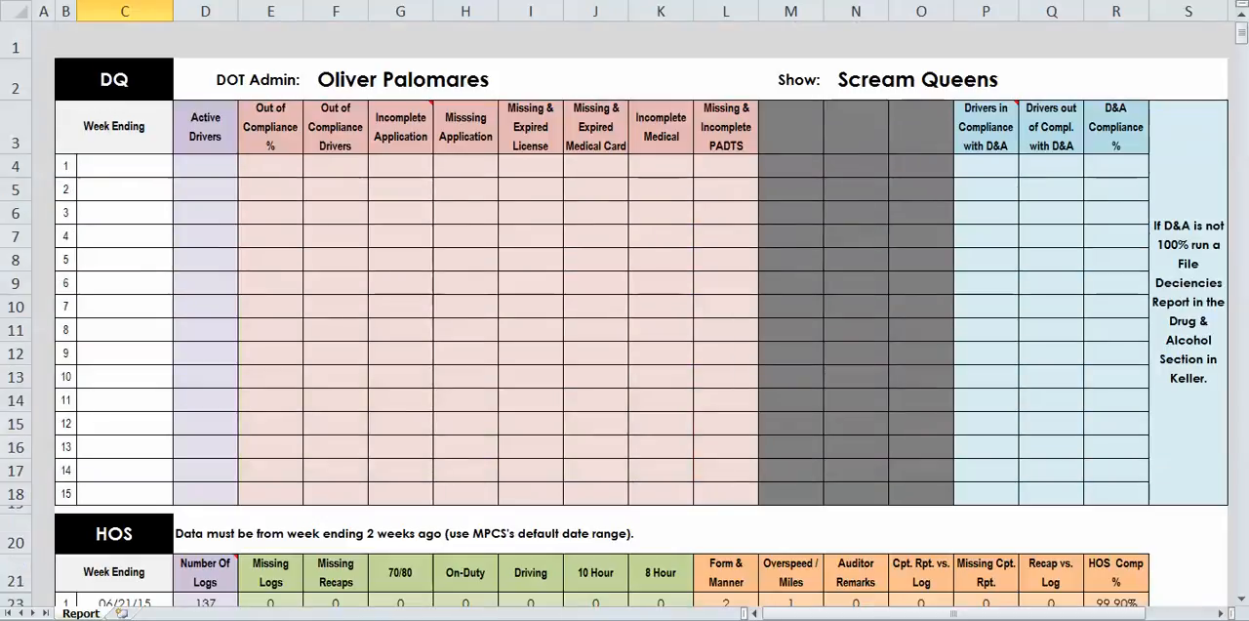
{"action": "left_click", "coordinate": [125, 166]}
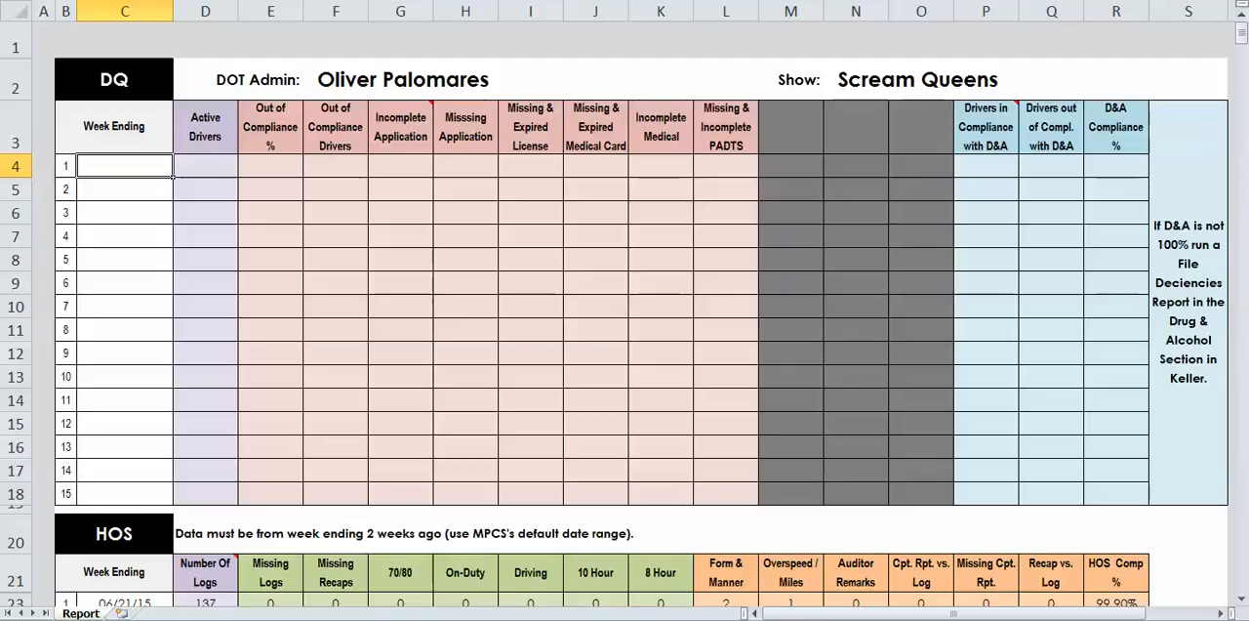
{"action": "type", "text": "06/27/"}
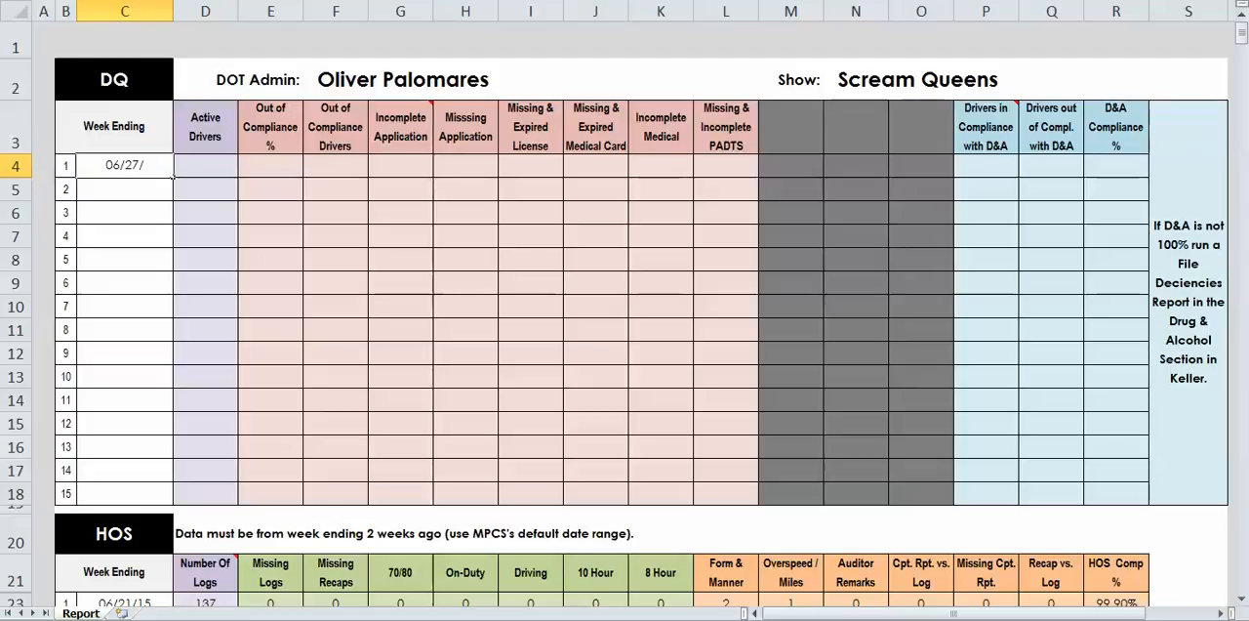
{"action": "type", "text": "2015"}
{"action": "key", "text": "Tab"}
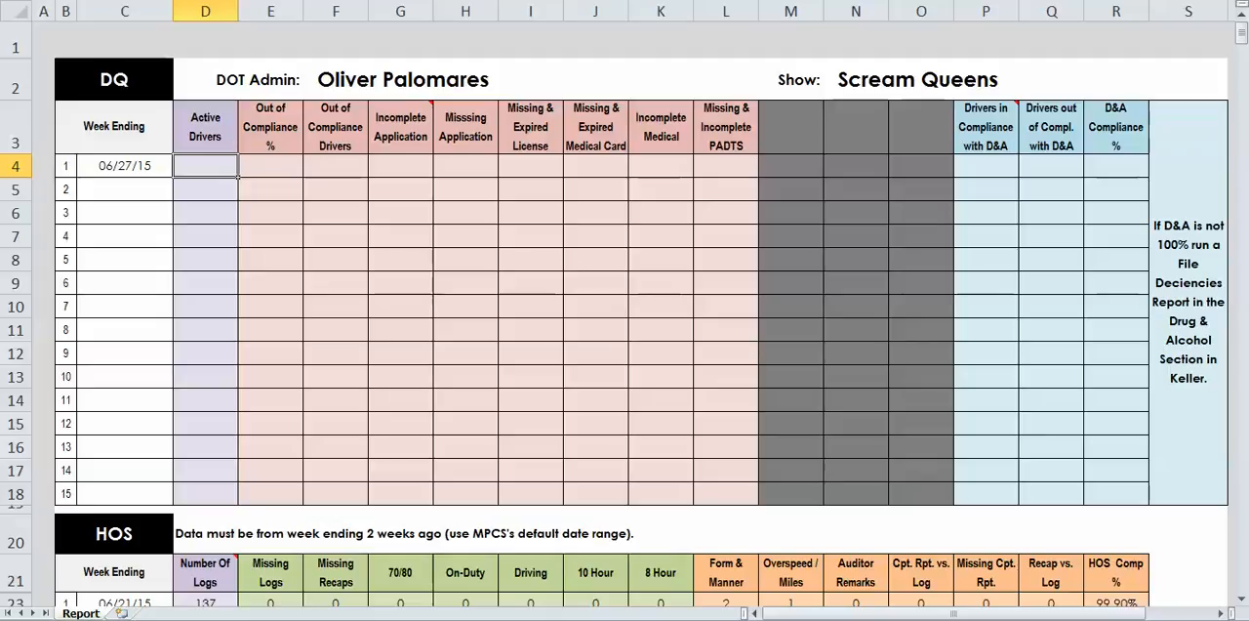
- Switch to the J. J. Keller site, open the Driver Qualification Summary Page and check the share of drivers out of compliance
{"action": "key", "text": "alt+Tab"}
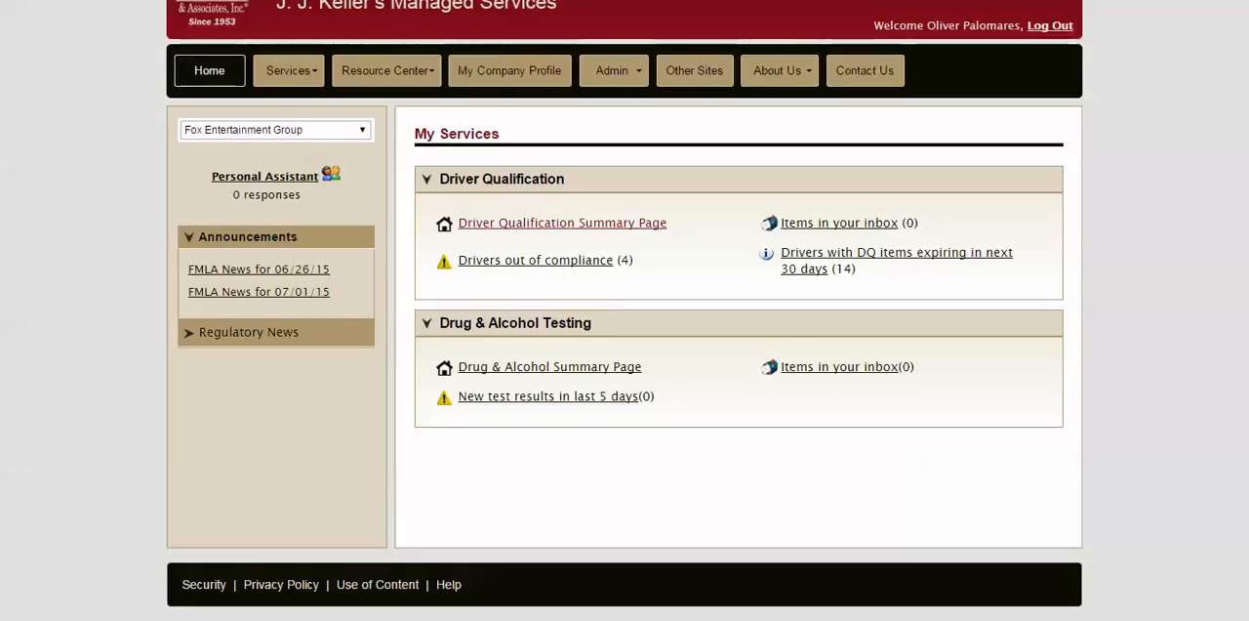
{"action": "left_click", "coordinate": [562, 223]}
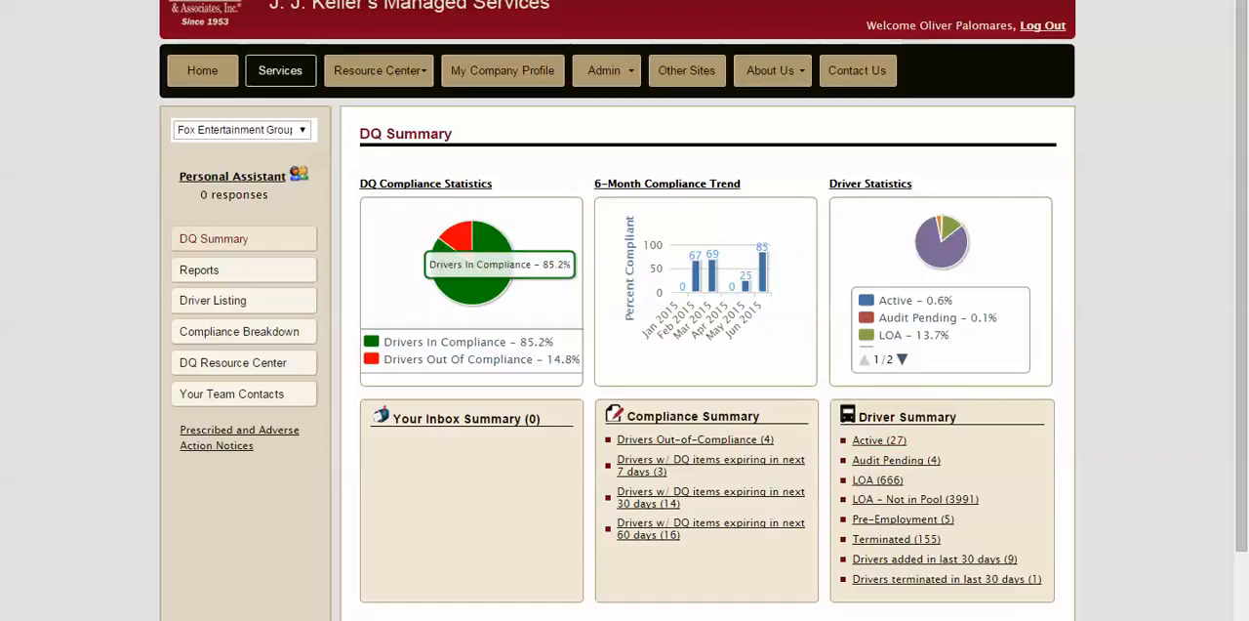
{"action": "mouse_move", "coordinate": [459, 240]}
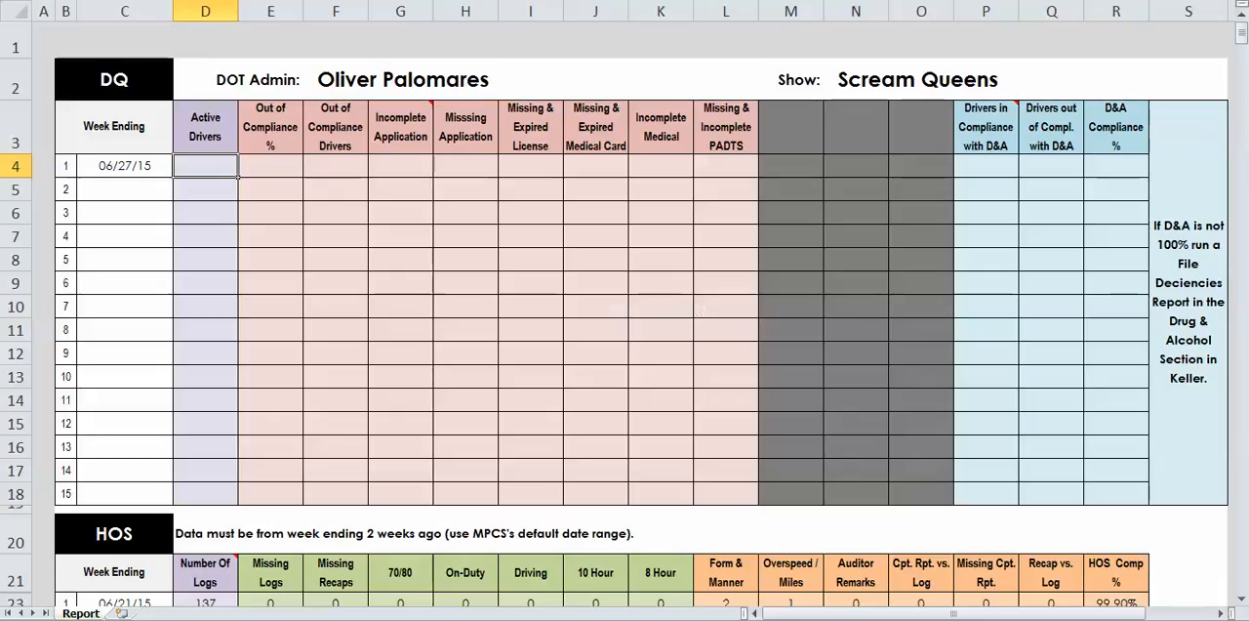
- Back in the Excel report, enter 14.8 for Out of Compliance % and 27 for Active Drivers in DQ row 1
{"action": "left_click", "coordinate": [271, 166]}
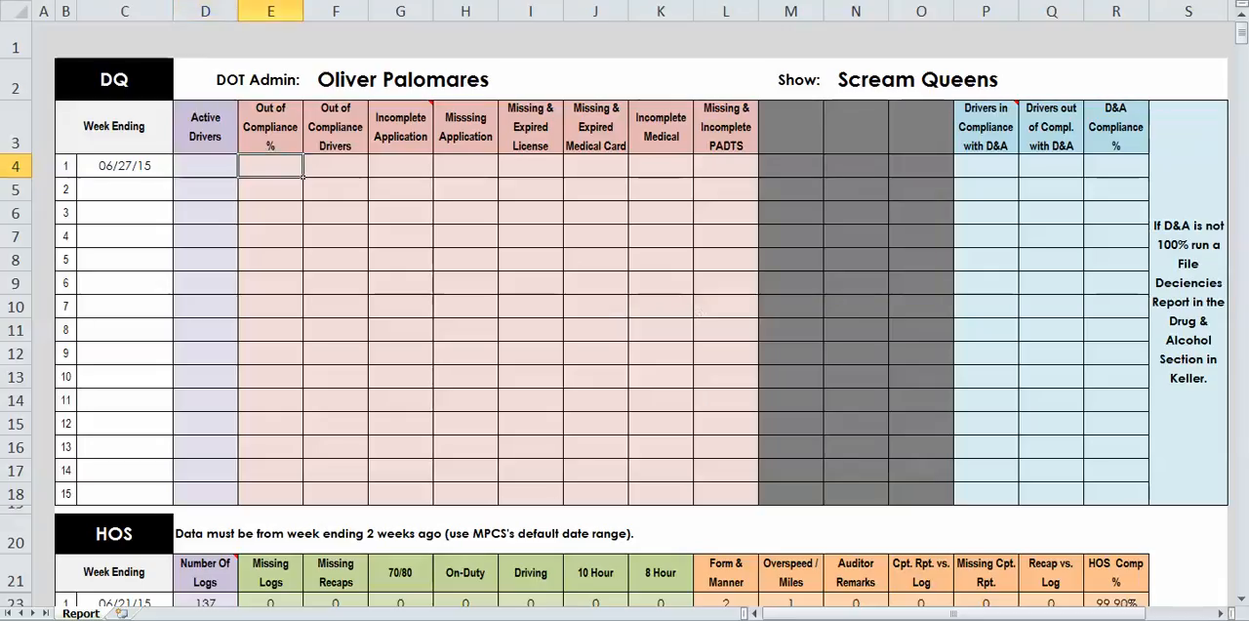
{"action": "type", "text": "14.8"}
{"action": "left_click", "coordinate": [206, 166]}
{"action": "type", "text": "27"}
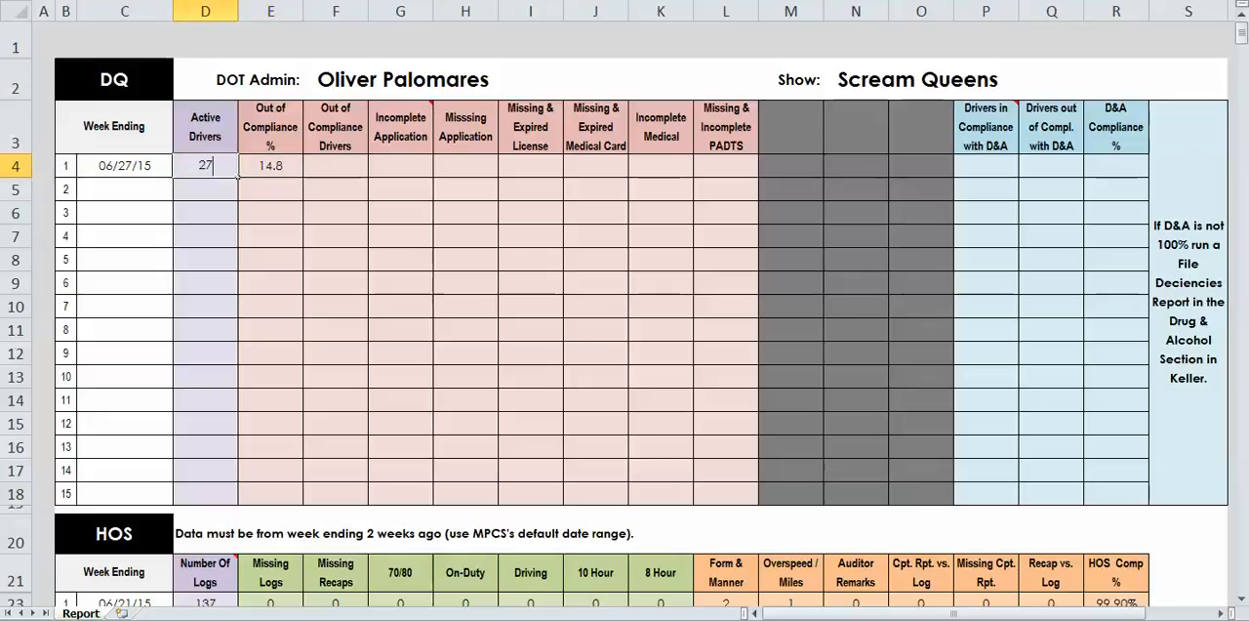
- Check the out-of-compliance drivers on the J. J. Keller DQ Summary and enter 4 for Out of Compliance Drivers in DQ row 1 in Excel
{"action": "left_click", "coordinate": [336, 165]}
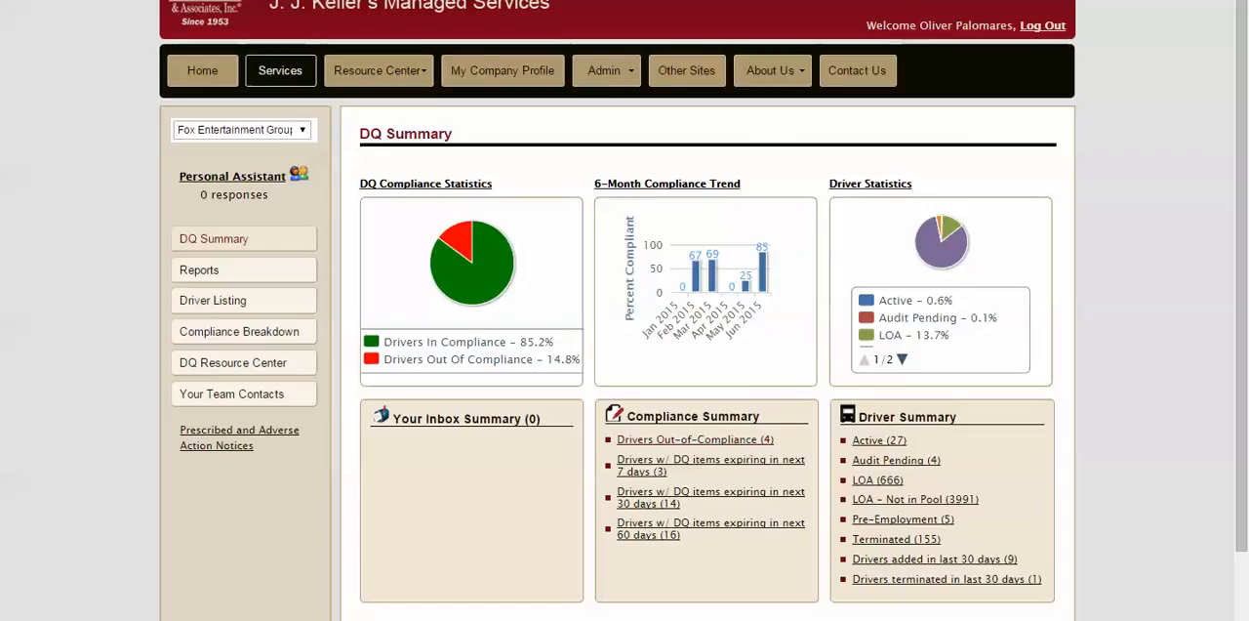
{"action": "key", "text": "alt+Tab"}
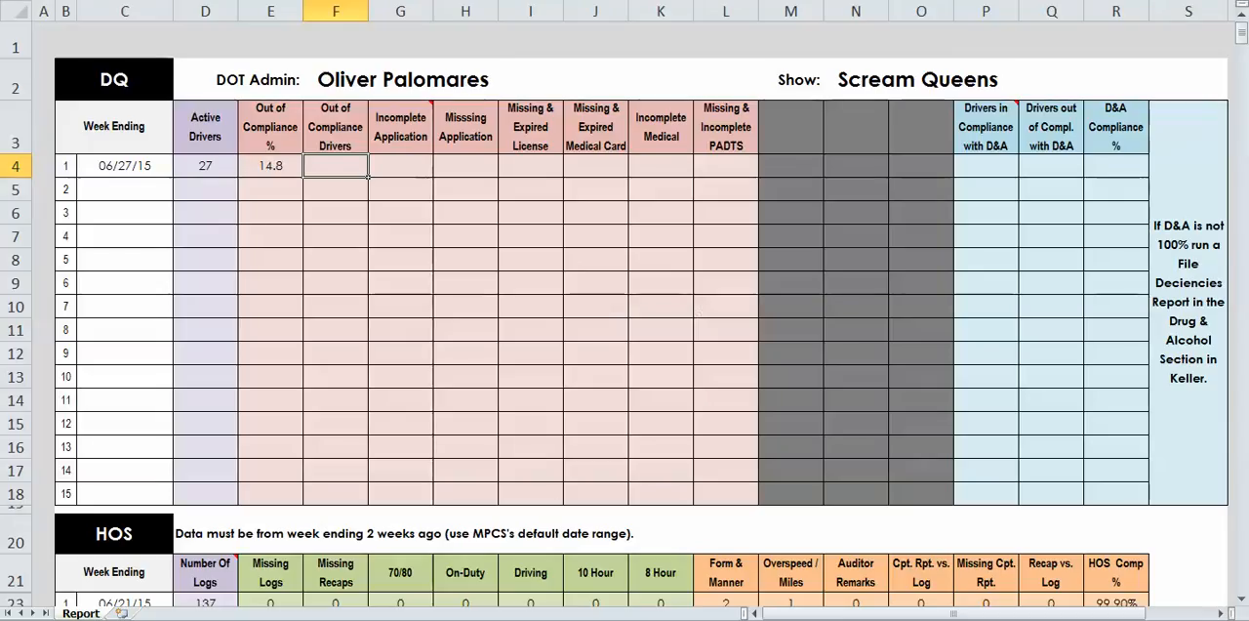
{"action": "type", "text": "4"}
{"action": "key", "text": "Tab"}
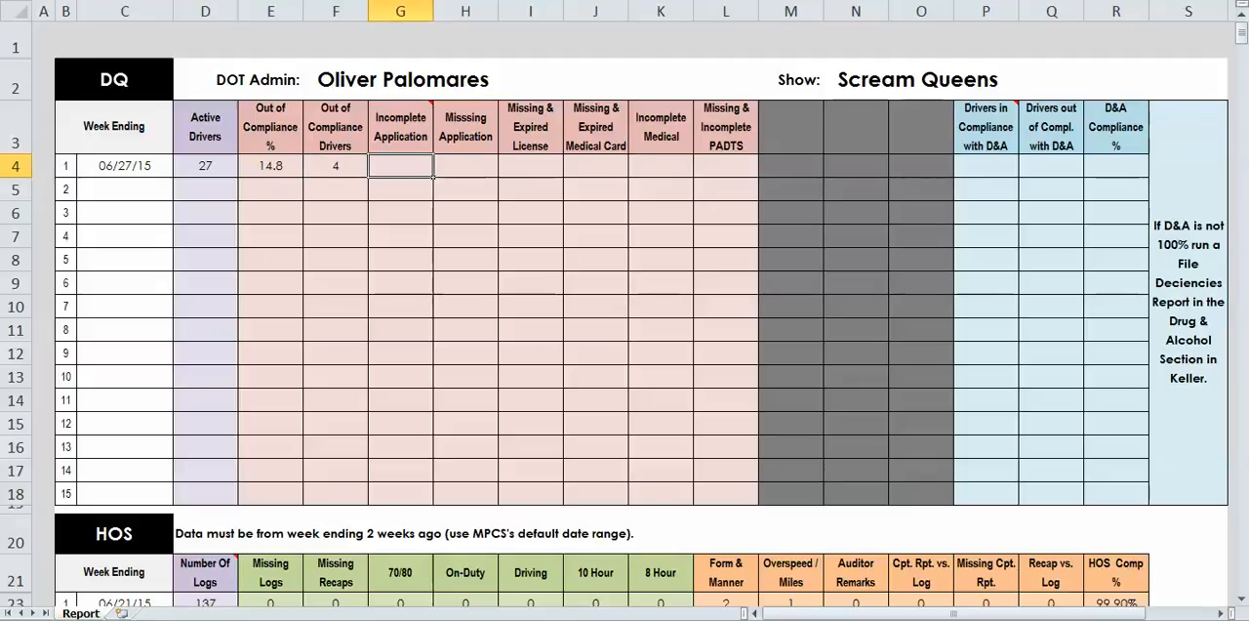
- Switch to the J. J. Keller site and open the standard Driver Qualification File Deficiencies Report
{"action": "key", "text": "alt+Tab"}
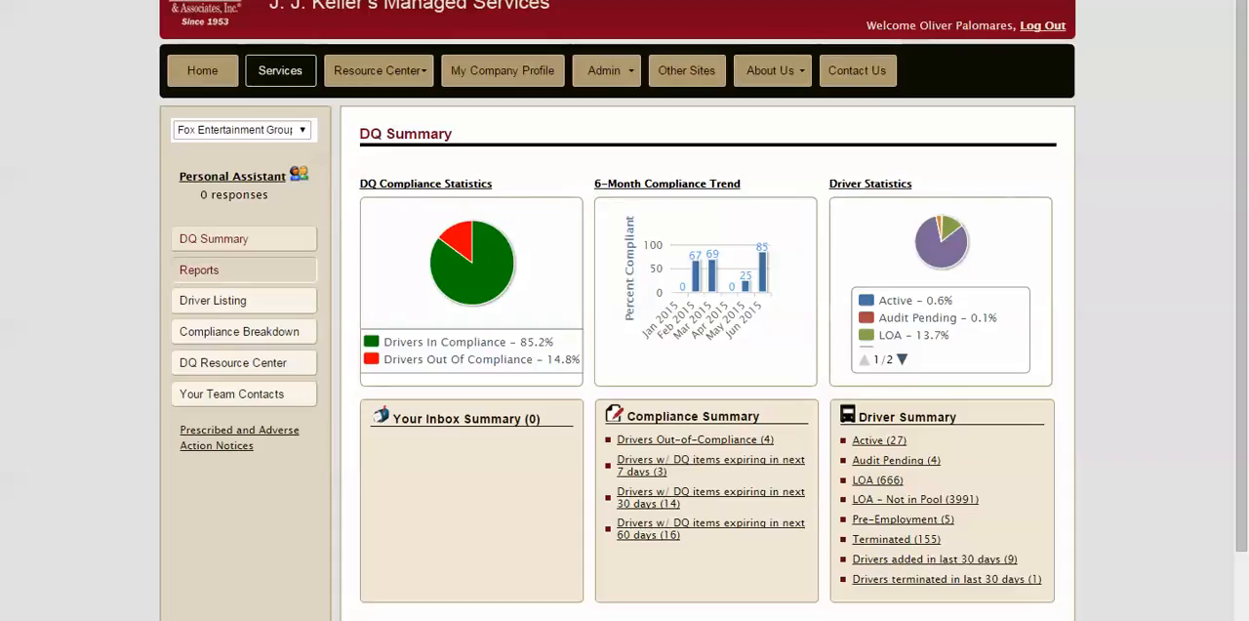
{"action": "left_click", "coordinate": [244, 270]}
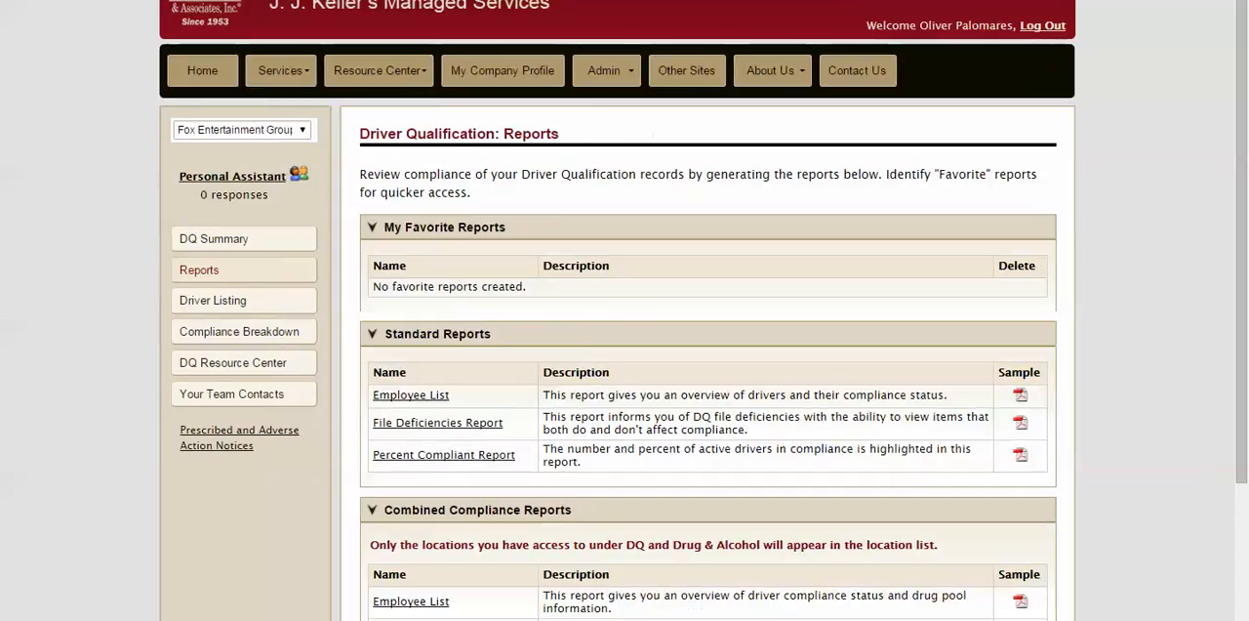
{"action": "scroll", "coordinate": [624, 390], "scroll_direction": "down", "scroll_amount": 2}
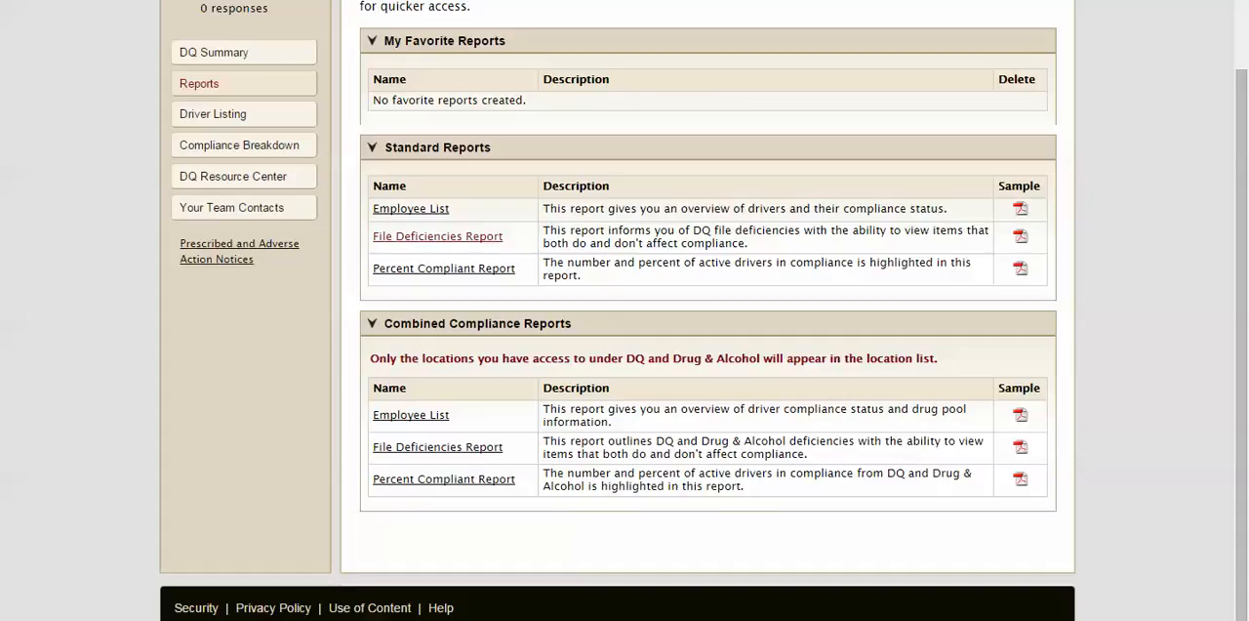
{"action": "left_click", "coordinate": [437, 236]}
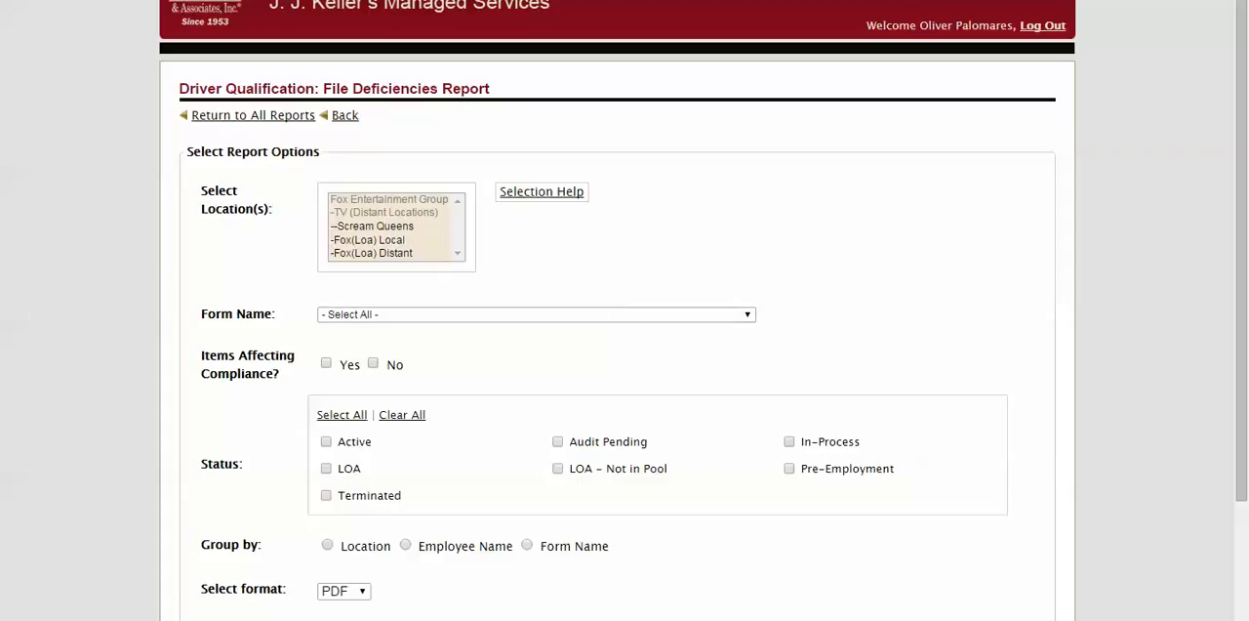
- Generate the Scream Queens deficiencies report for compliance-affecting items, Active status, grouped by Form Name as PDF; save it as File Deficiencies Report (18) and open it
{"action": "left_click", "coordinate": [373, 226]}
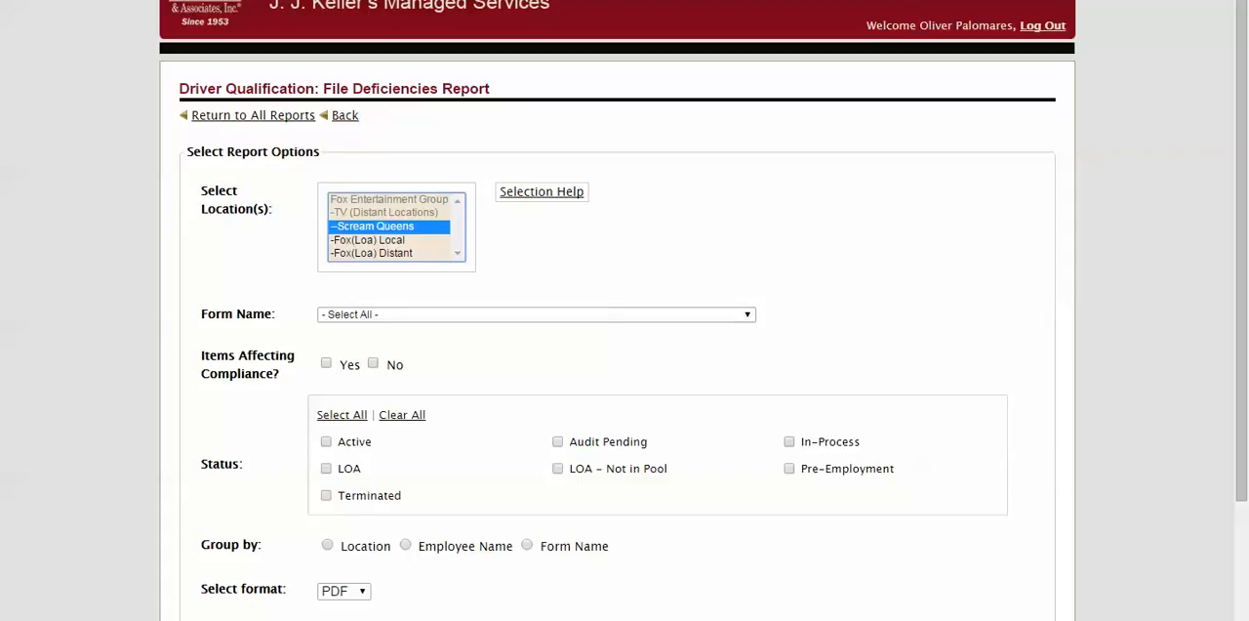
{"action": "left_click", "coordinate": [325, 363]}
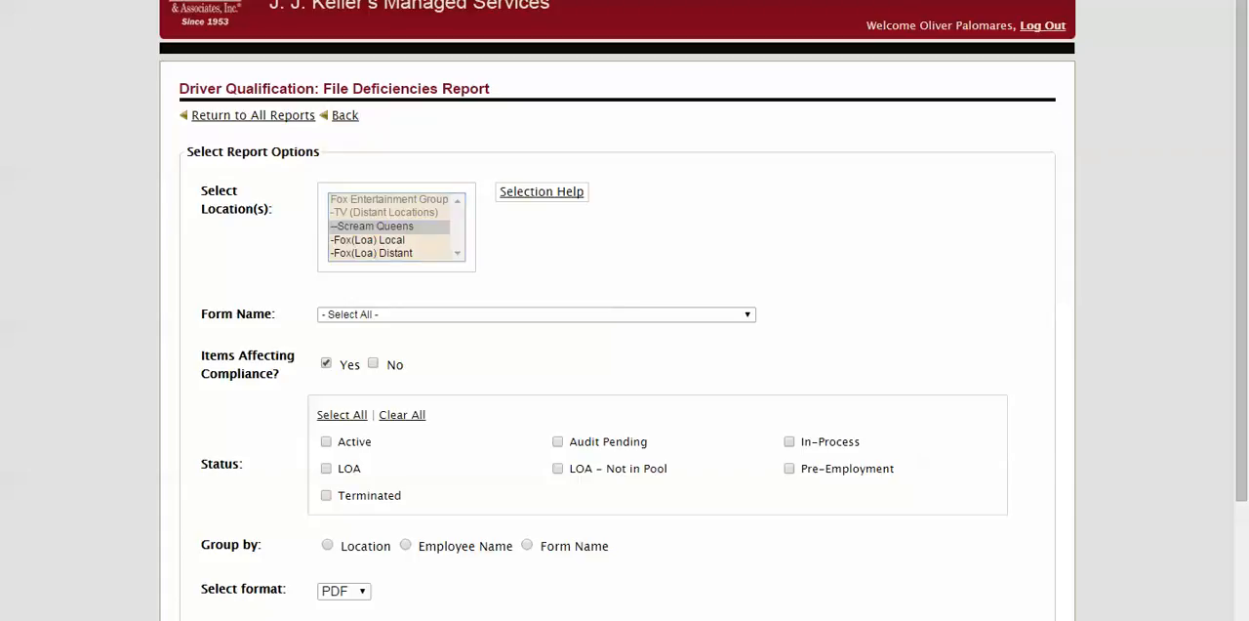
{"action": "scroll", "coordinate": [625, 310], "scroll_direction": "down", "scroll_amount": 3}
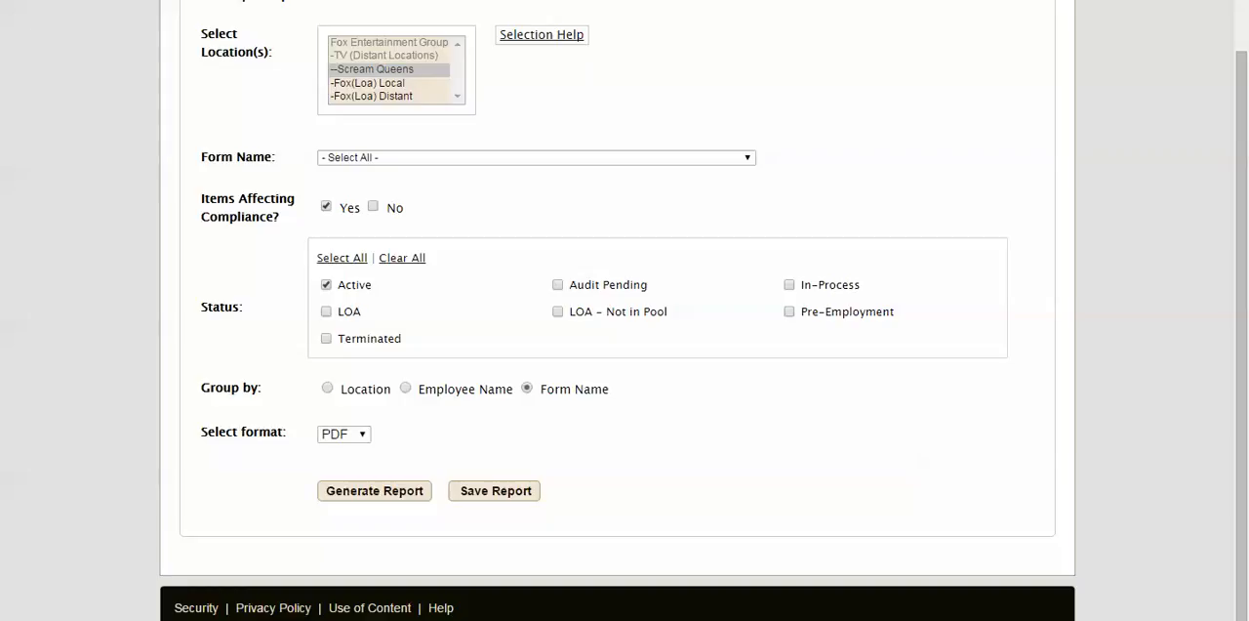
{"action": "left_click", "coordinate": [375, 490]}
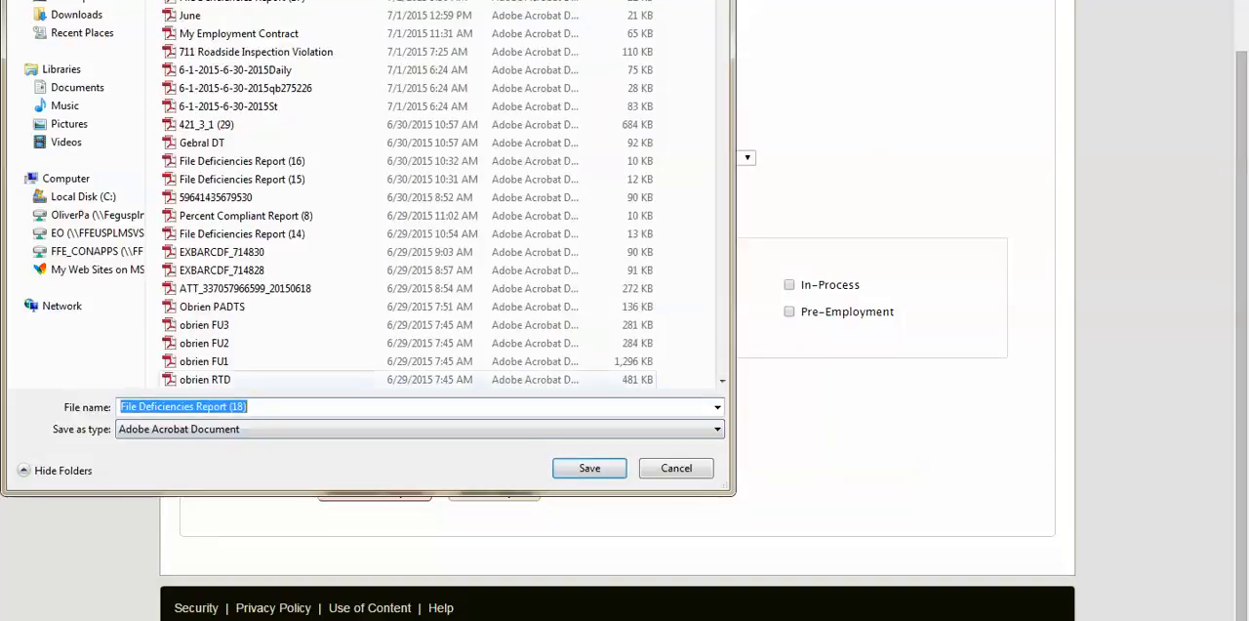
{"action": "left_click", "coordinate": [589, 468]}
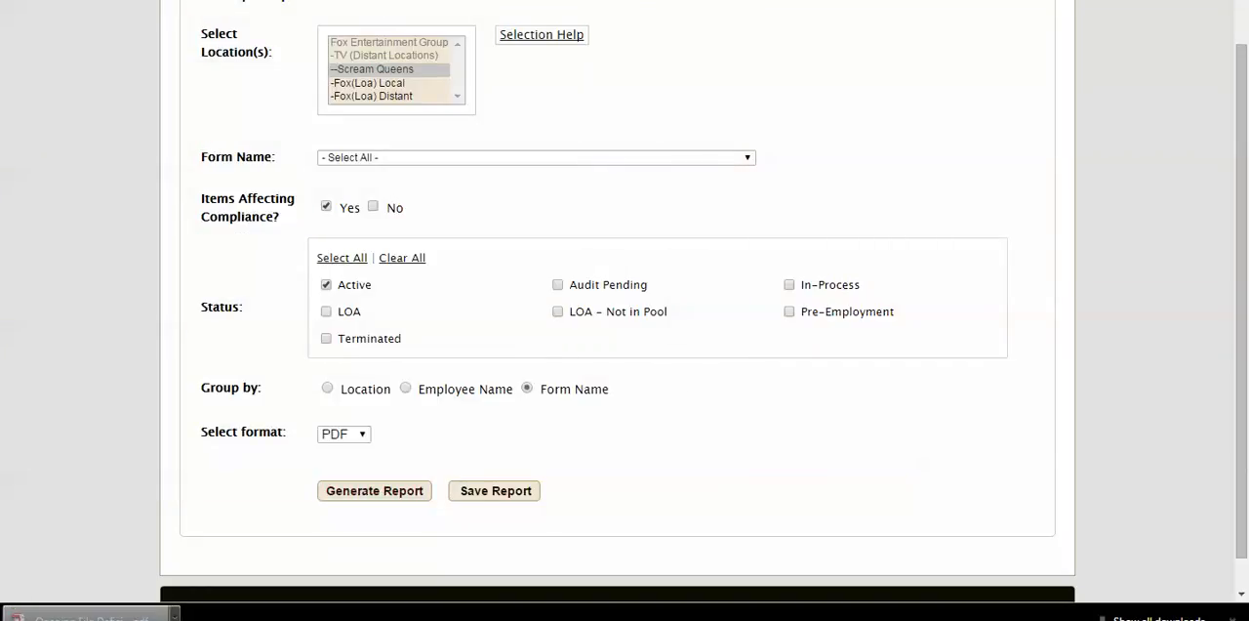
{"action": "left_click", "coordinate": [94, 616]}
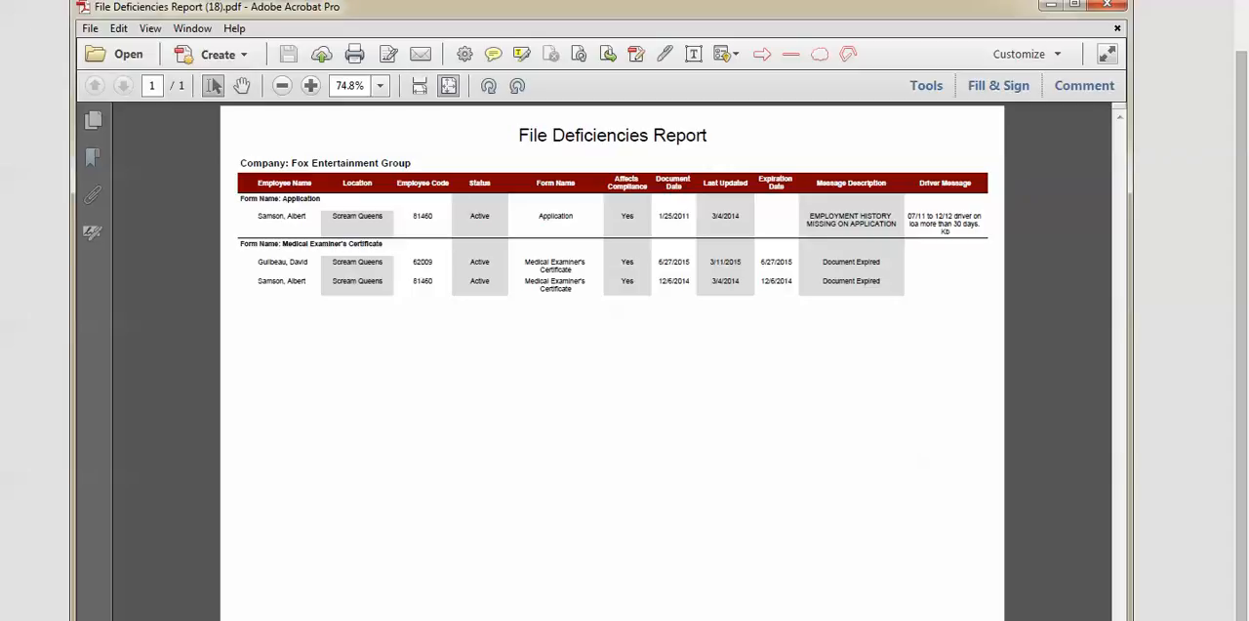
- Examine the application deficiencies in the PDF report and read the Incomplete Application header's note in the Excel report
{"action": "scroll", "coordinate": [702, 298], "scroll_direction": "up", "scroll_amount": 2}
{"action": "scroll", "coordinate": [703, 297], "scroll_direction": "down", "scroll_amount": 1}
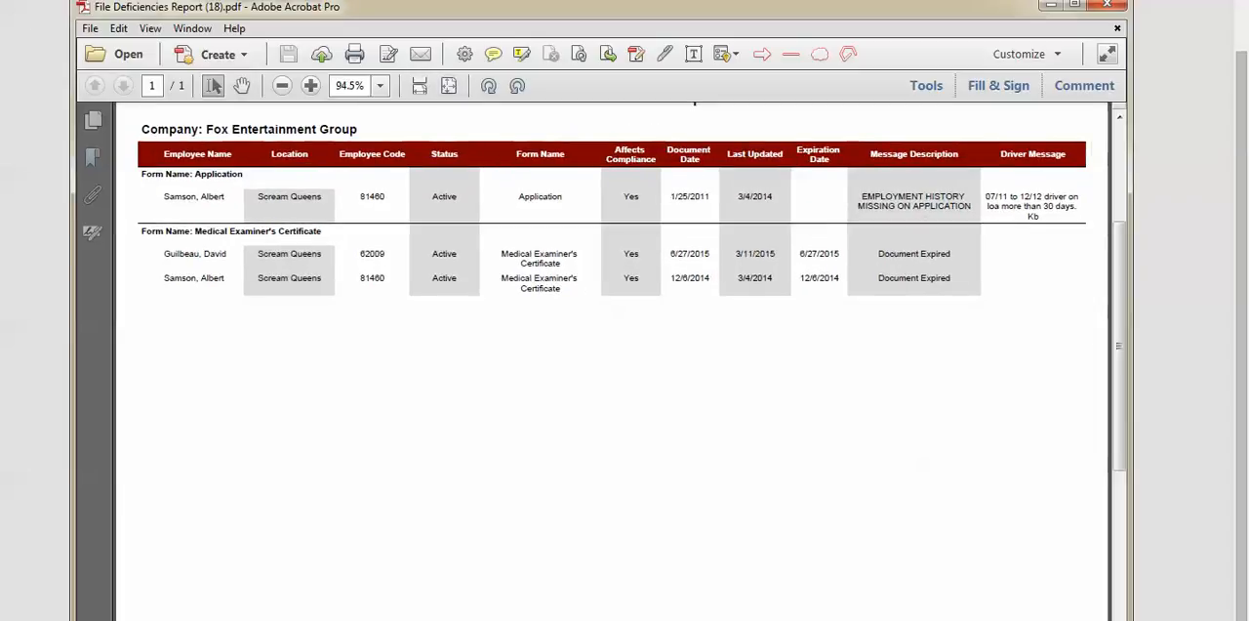
{"action": "left_click_drag", "start_coordinate": [625, 6], "coordinate": [606, 0]}
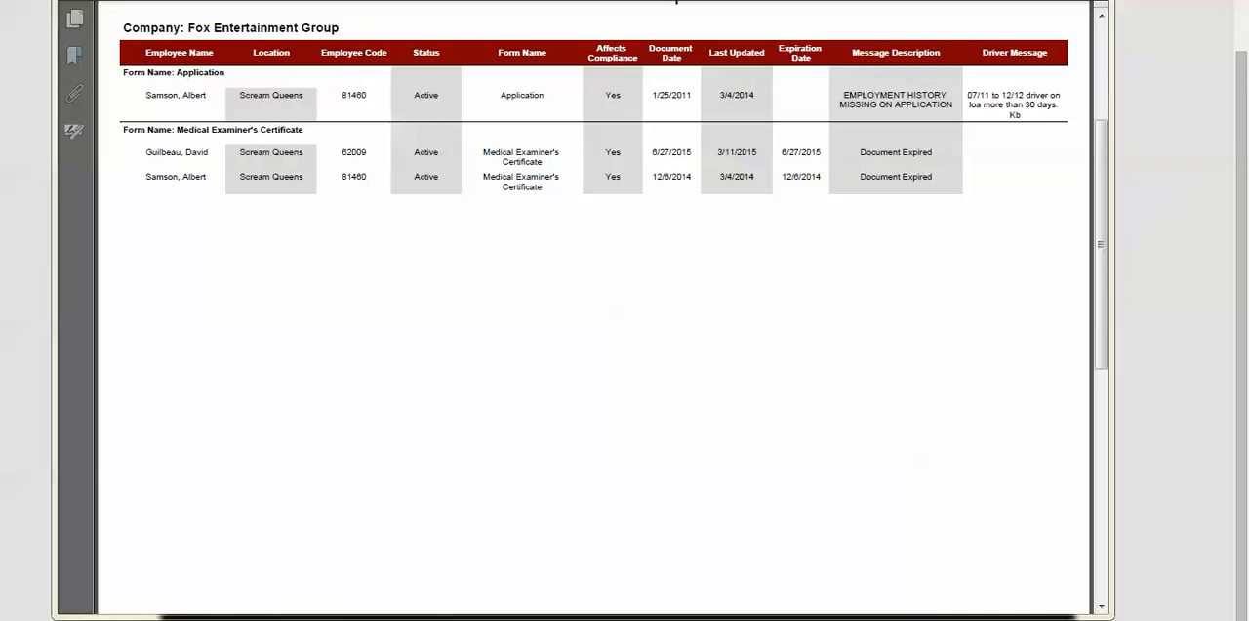
{"action": "key", "text": "alt+Tab"}
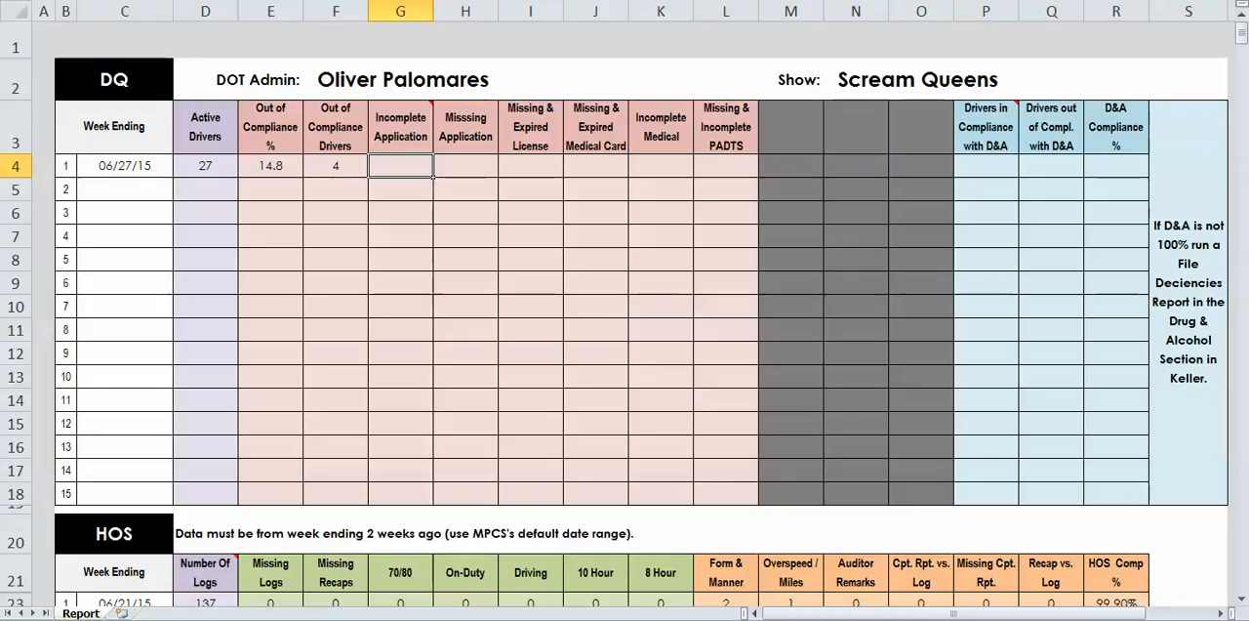
{"action": "mouse_move", "coordinate": [401, 127]}
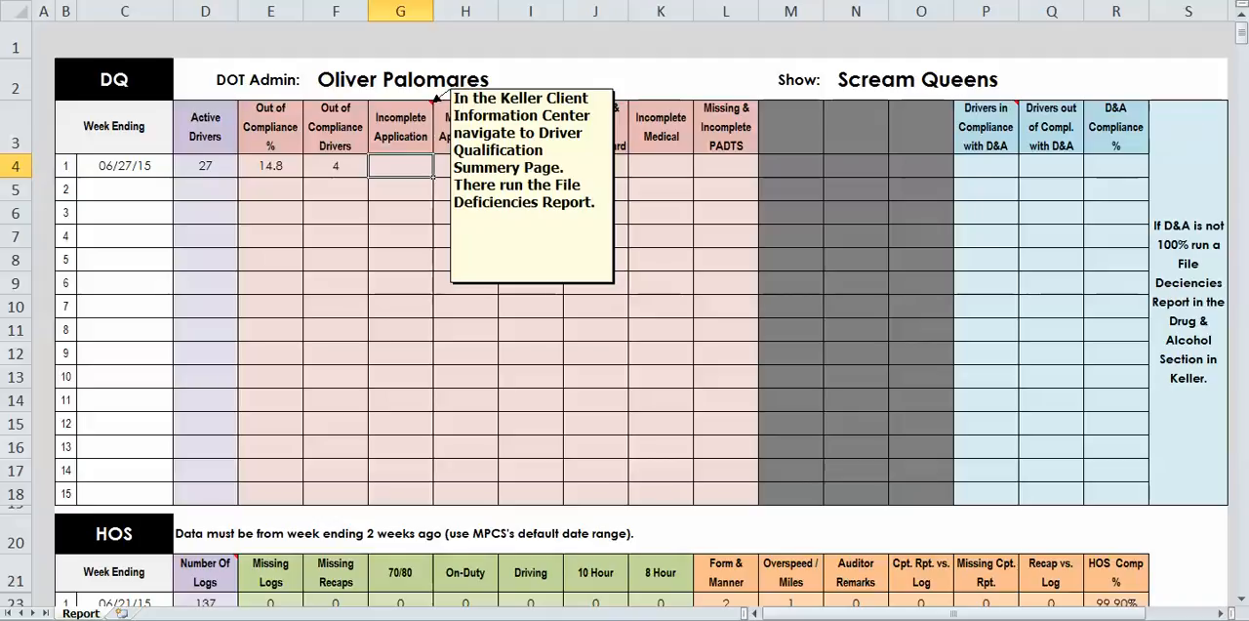
{"action": "key", "text": "alt+Tab"}
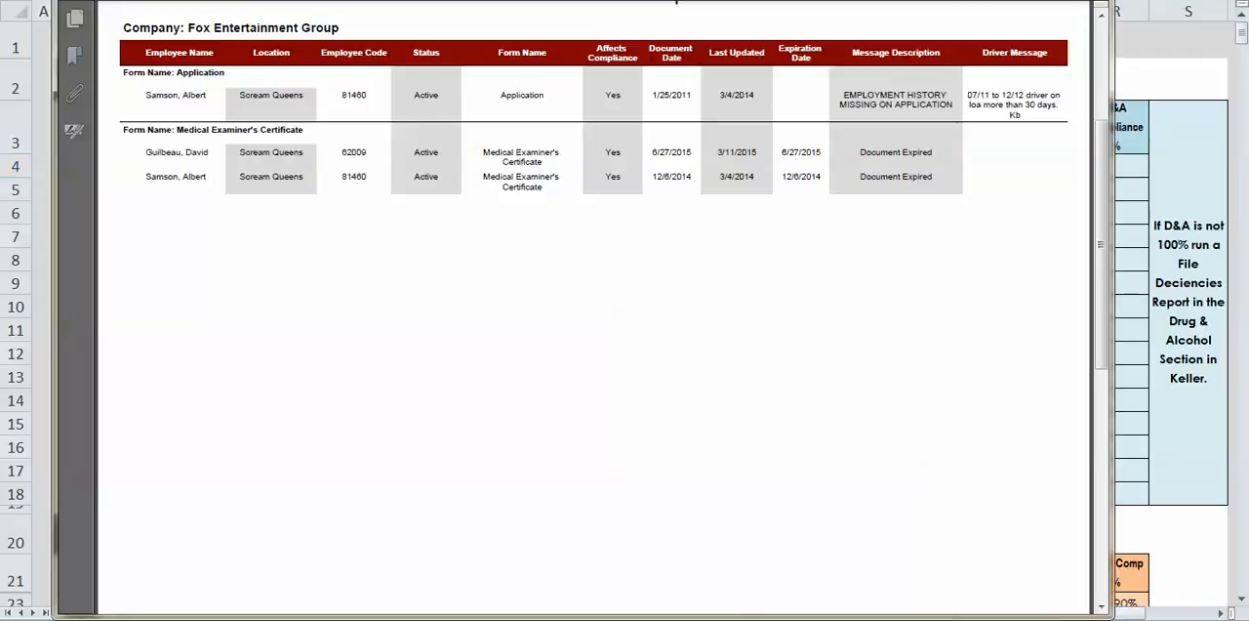
{"action": "key", "text": "alt+Tab"}
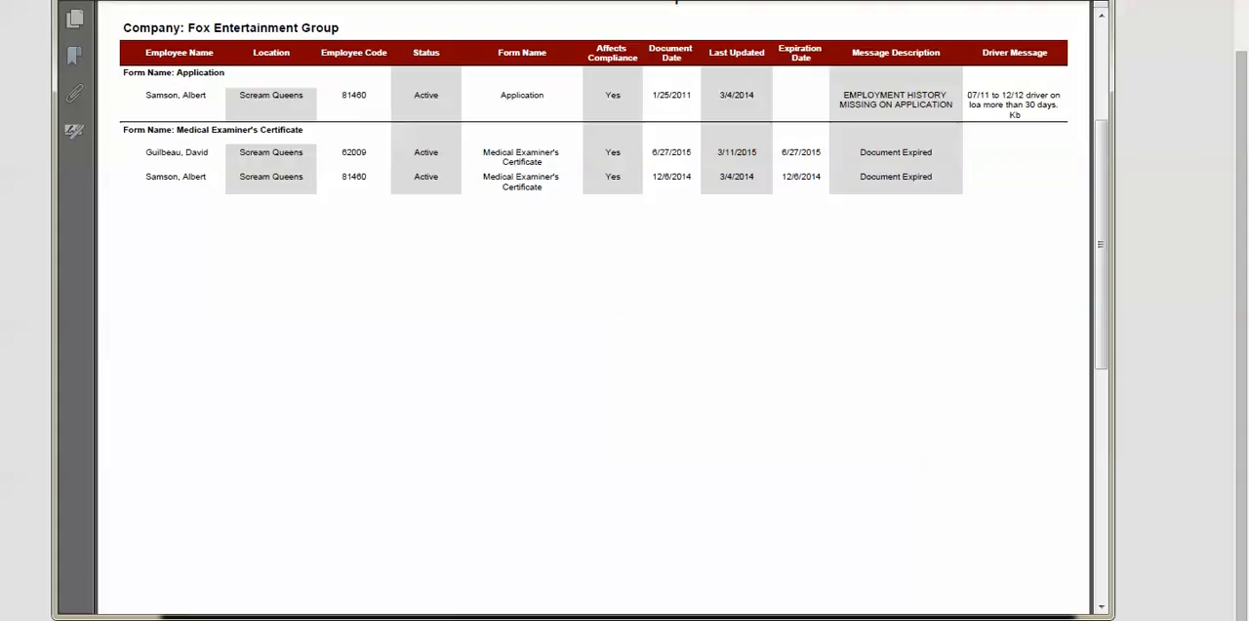
{"action": "left_click_drag", "start_coordinate": [501, 95], "coordinate": [545, 96]}
{"action": "key", "text": "alt+F4"}
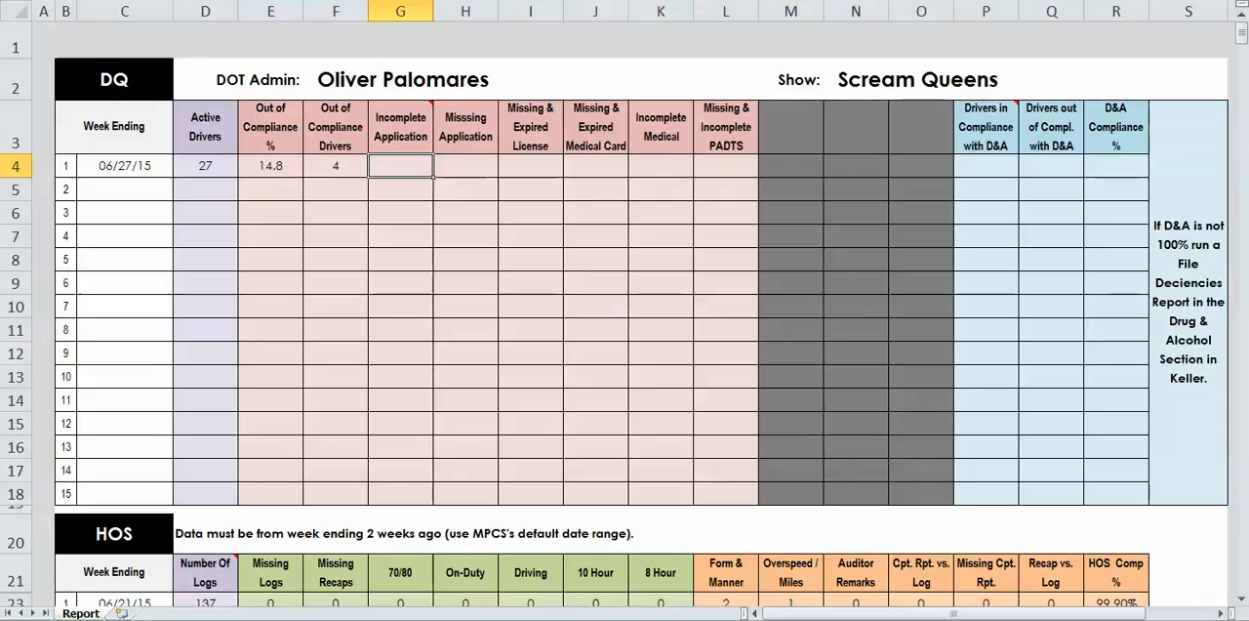
- In the Excel report, enter 1 for Incomplete Application and 0 for Missing Application in DQ row 1
{"action": "type", "text": "1"}
{"action": "key", "text": "Tab"}
{"action": "type", "text": "0"}
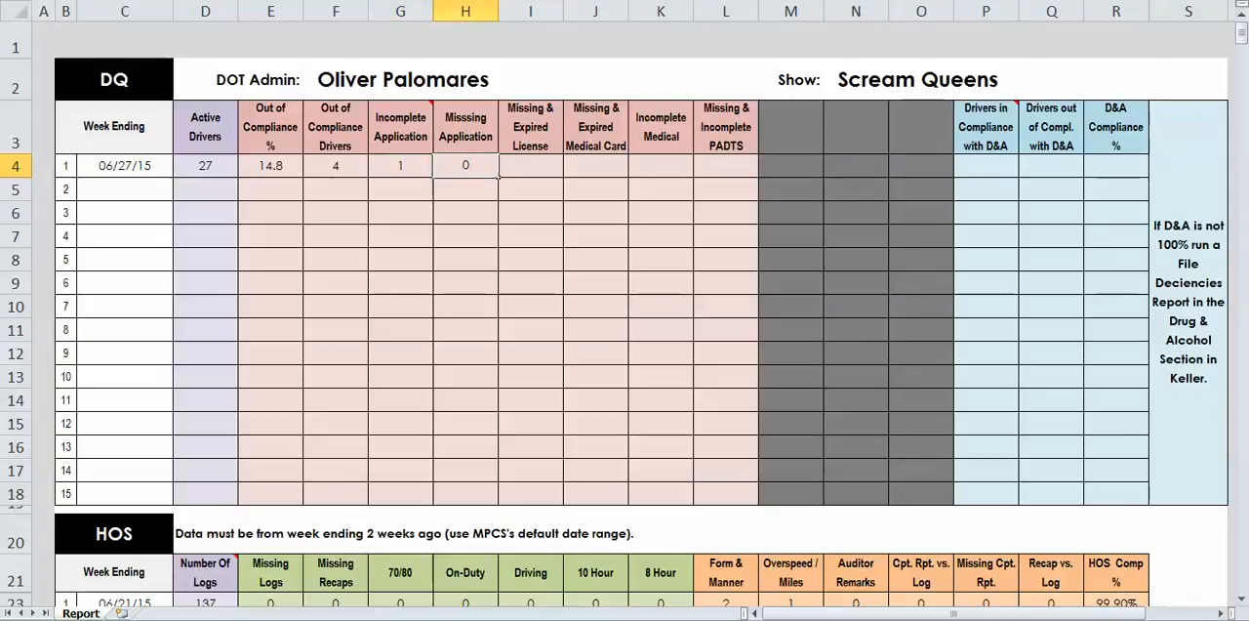
{"action": "key", "text": "Tab"}
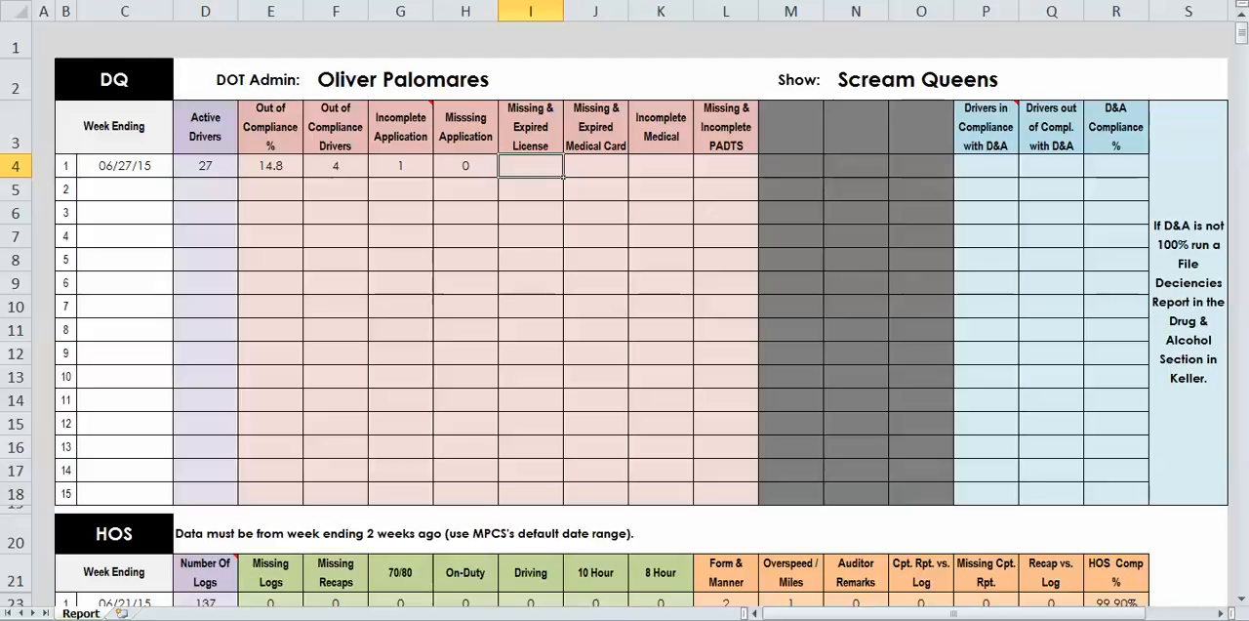
- Check the PDF deficiencies report for license entries and enter 0 for Missing & Expired License in DQ row 1 in Excel
{"action": "key", "text": "alt+Tab"}
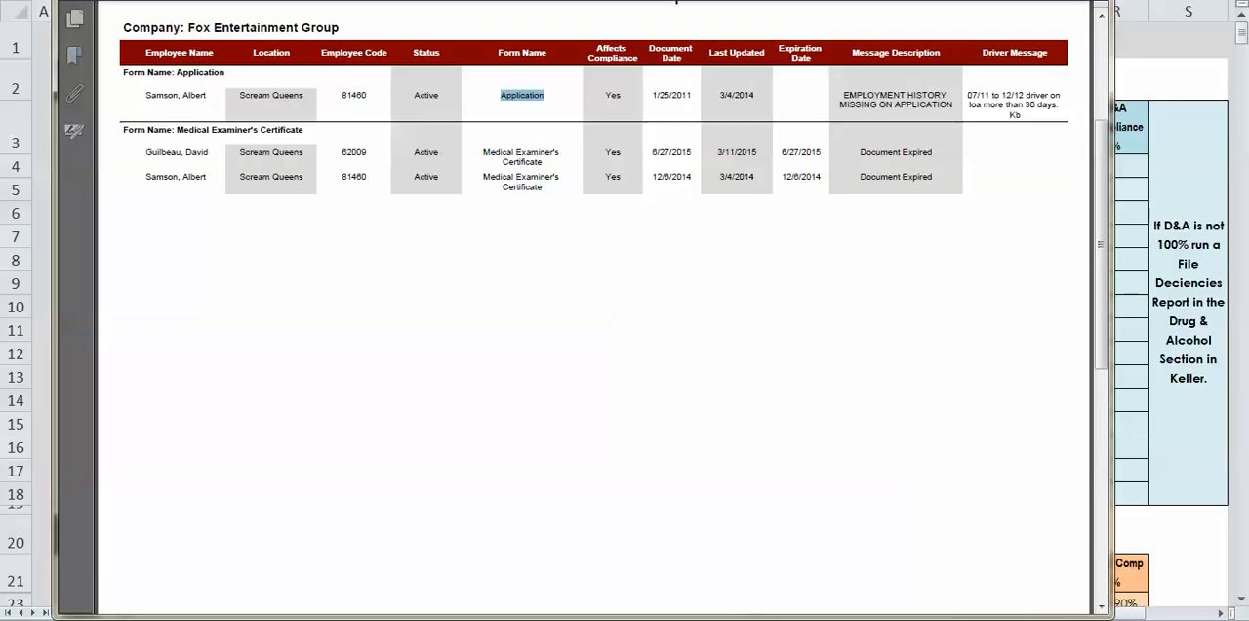
{"action": "key", "text": "alt+Tab"}
{"action": "type", "text": "0"}
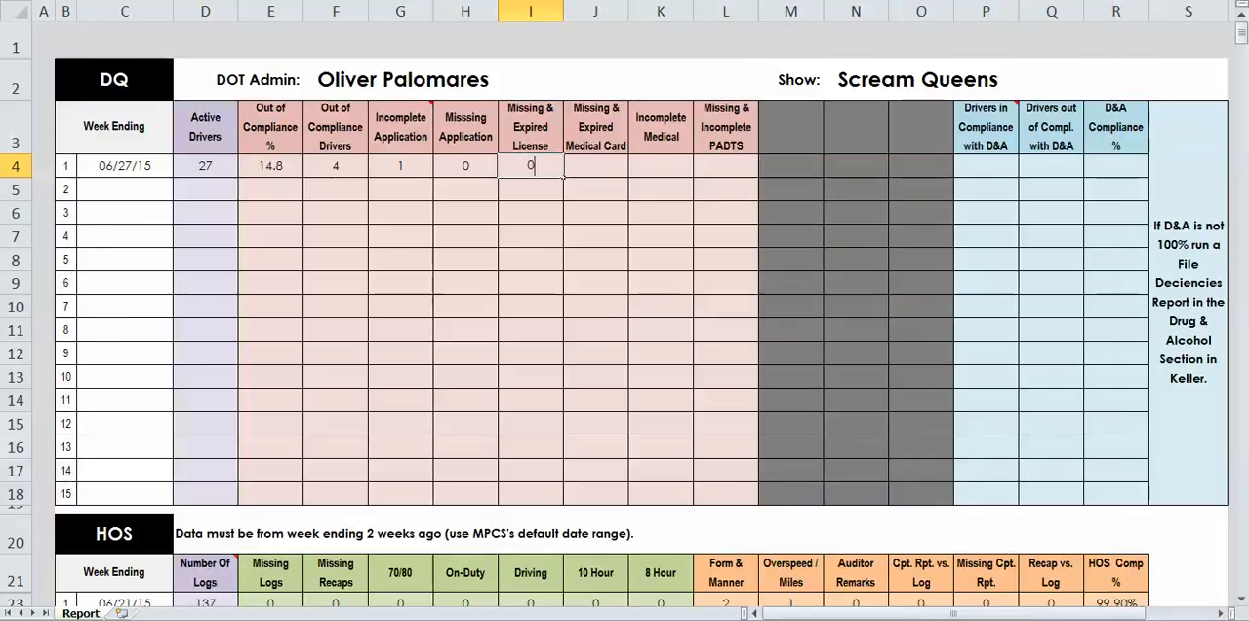
{"action": "key", "text": "Tab"}
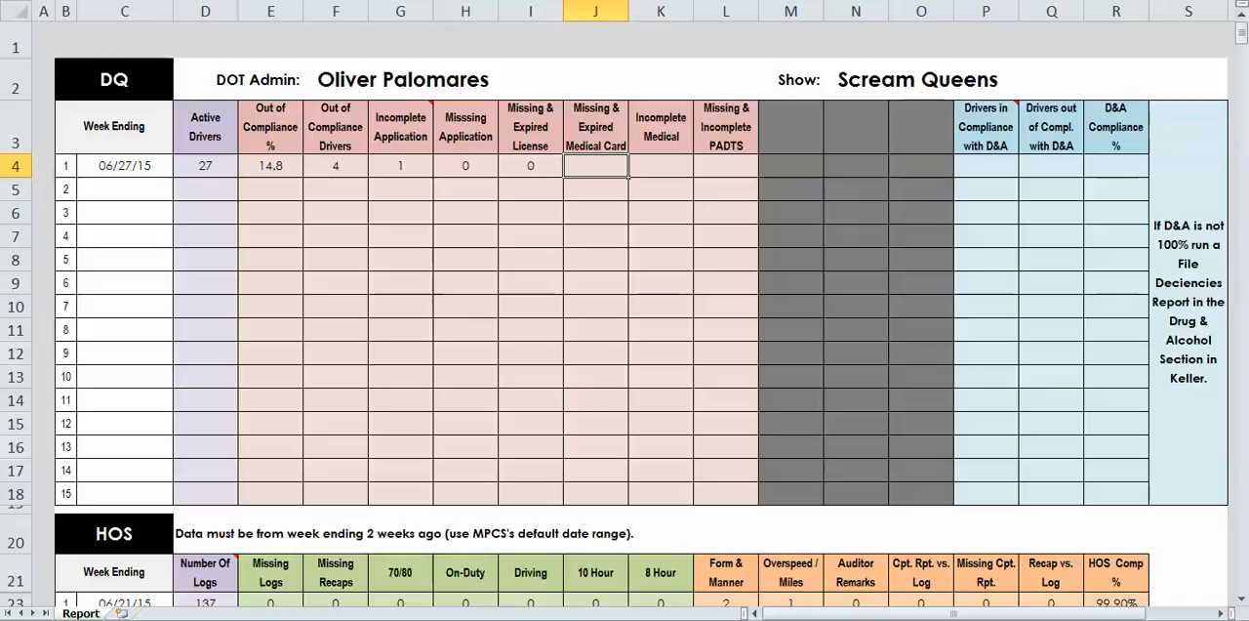
- Check the Medical Examiner's Certificate entries in the PDF report and enter 2 for Missing & Expired Medical Card in DQ row 1 in Excel
{"action": "key", "text": "alt+Tab"}
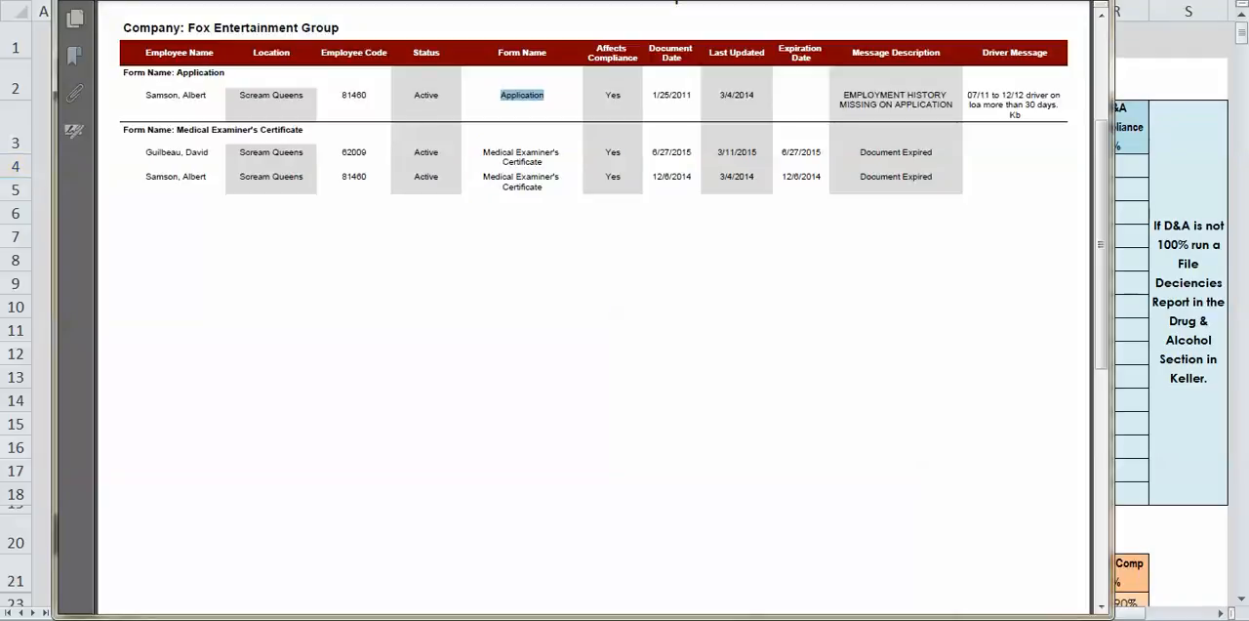
{"action": "left_click_drag", "start_coordinate": [560, 178], "coordinate": [483, 153]}
{"action": "left_click", "coordinate": [483, 152]}
{"action": "left_click_drag", "start_coordinate": [514, 176], "coordinate": [509, 187]}
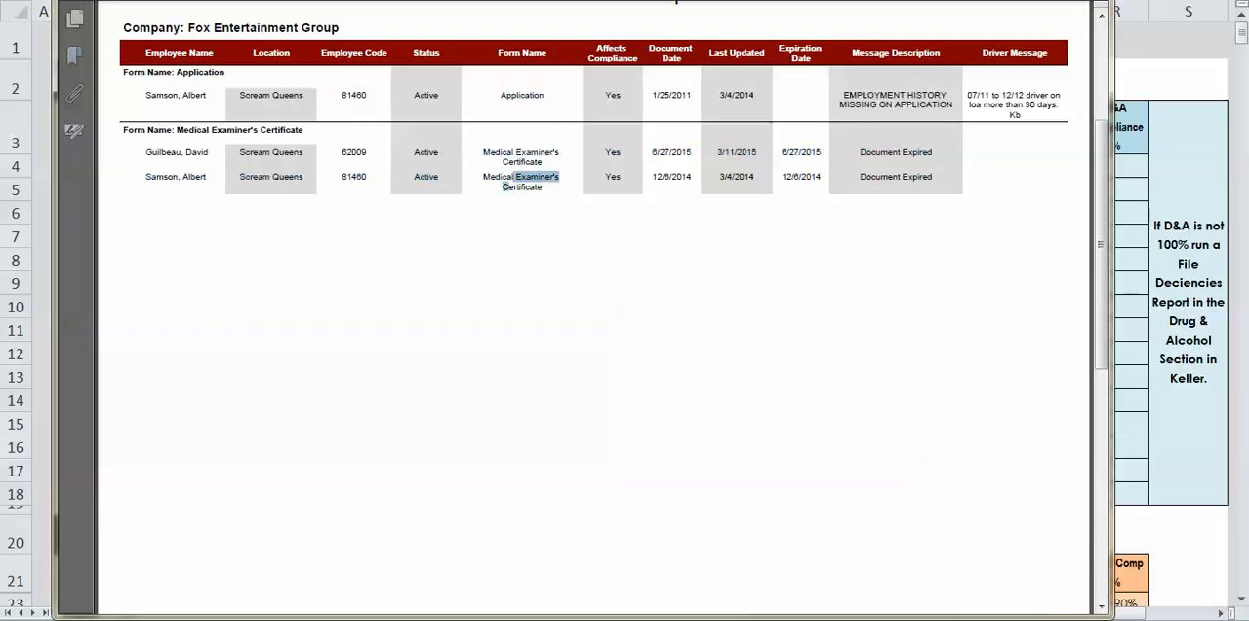
{"action": "left_click", "coordinate": [510, 186]}
{"action": "key", "text": "alt+Tab"}
{"action": "type", "text": "2"}
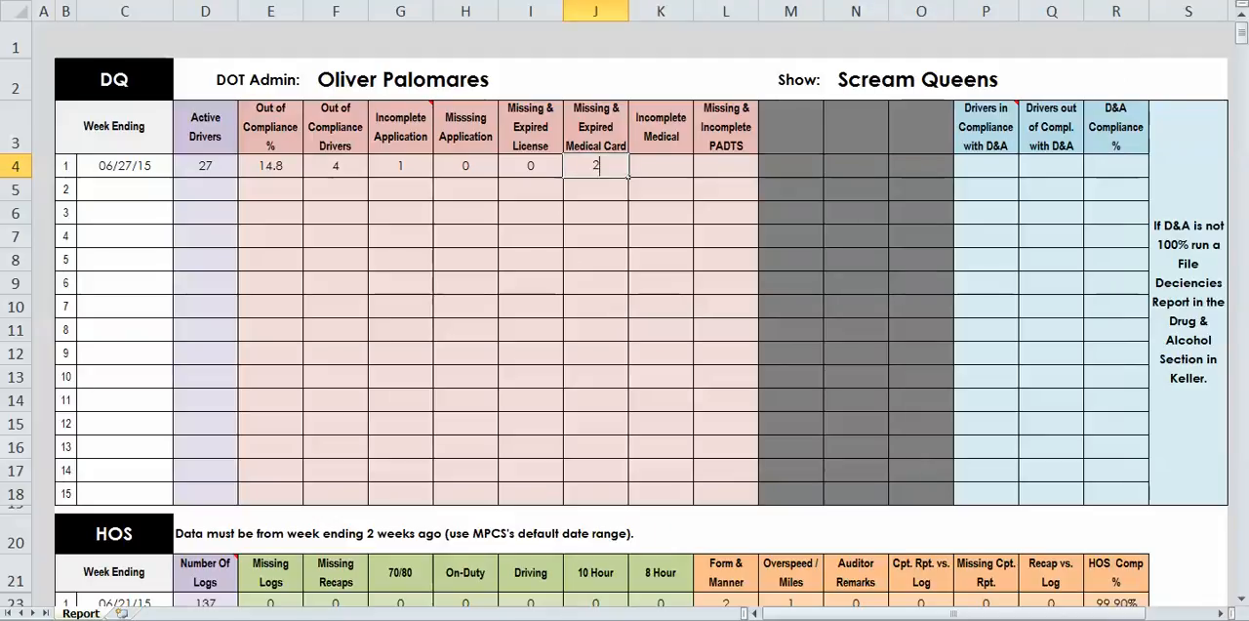
{"action": "key", "text": "Tab"}
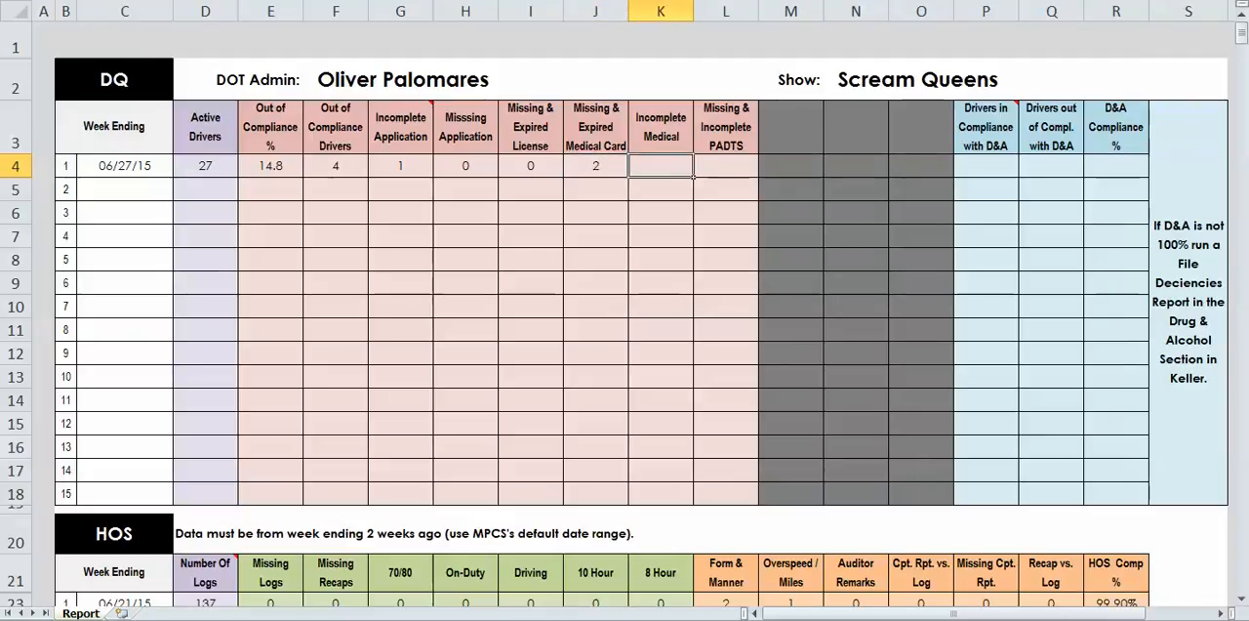
- Enter 0 for both Incomplete Medical and Missing & Incomplete PADTS in DQ row 1
{"action": "type", "text": "0"}
{"action": "key", "text": "Tab"}
{"action": "type", "text": "0"}
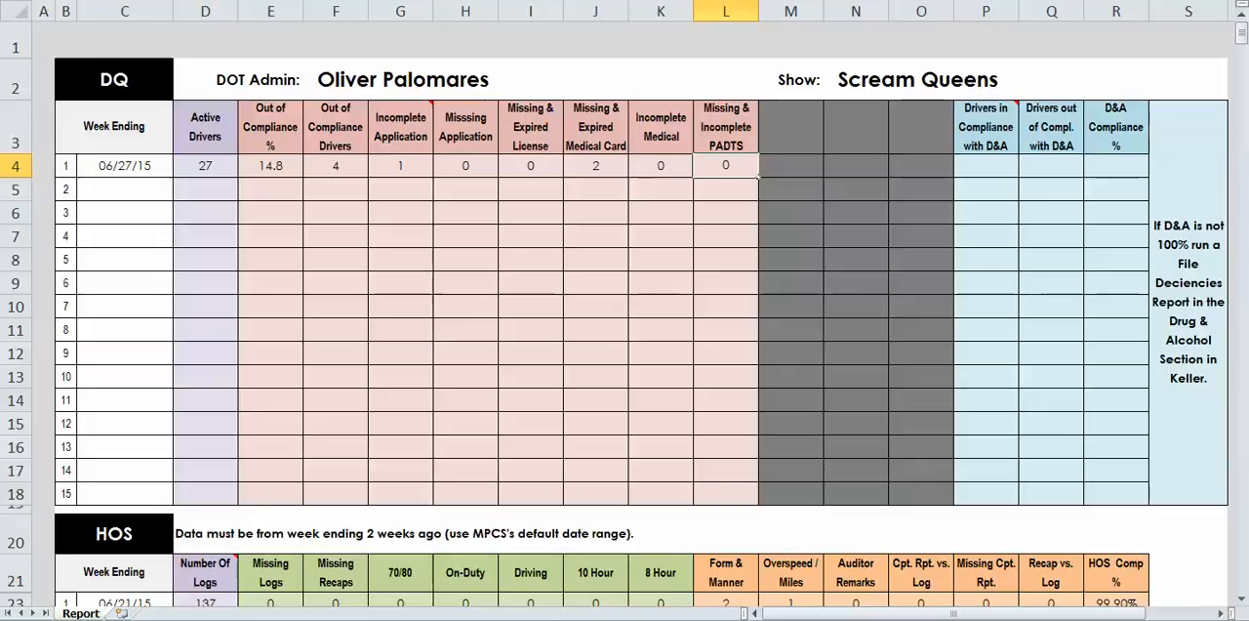
{"action": "key", "text": "Tab"}
- Select the Drivers in Compliance with D&A cell in DQ row 1 and read the column header's note
{"action": "key", "text": "Tab"}
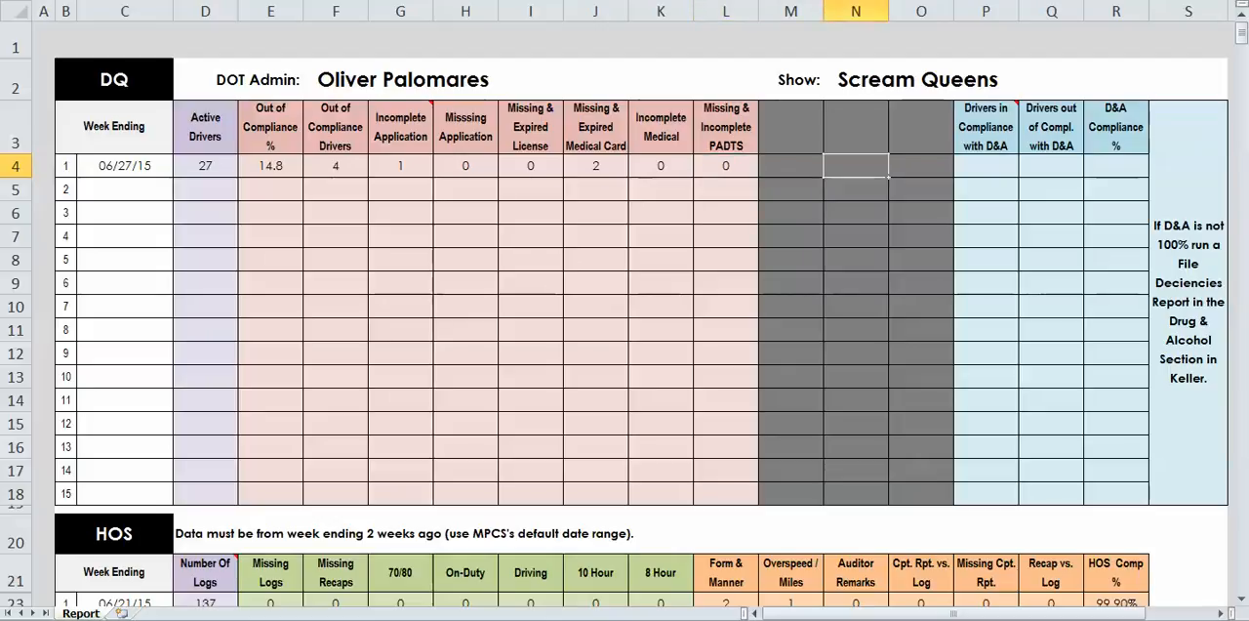
{"action": "key", "text": "Tab"}
{"action": "key", "text": "Tab"}
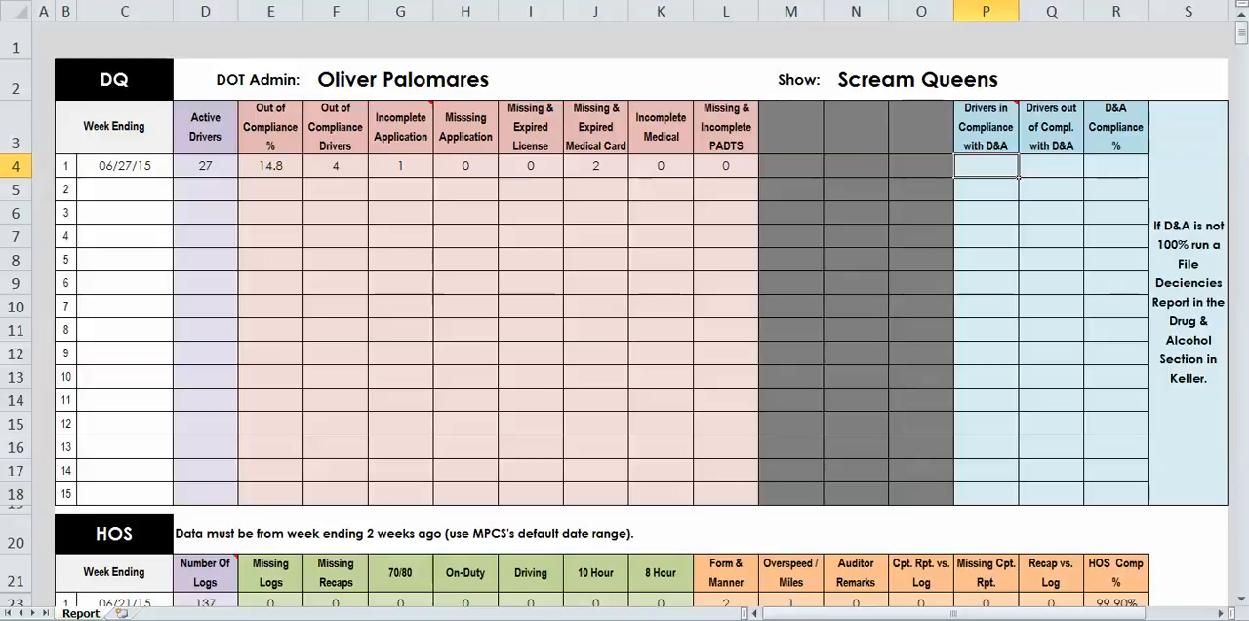
{"action": "mouse_move", "coordinate": [987, 128]}
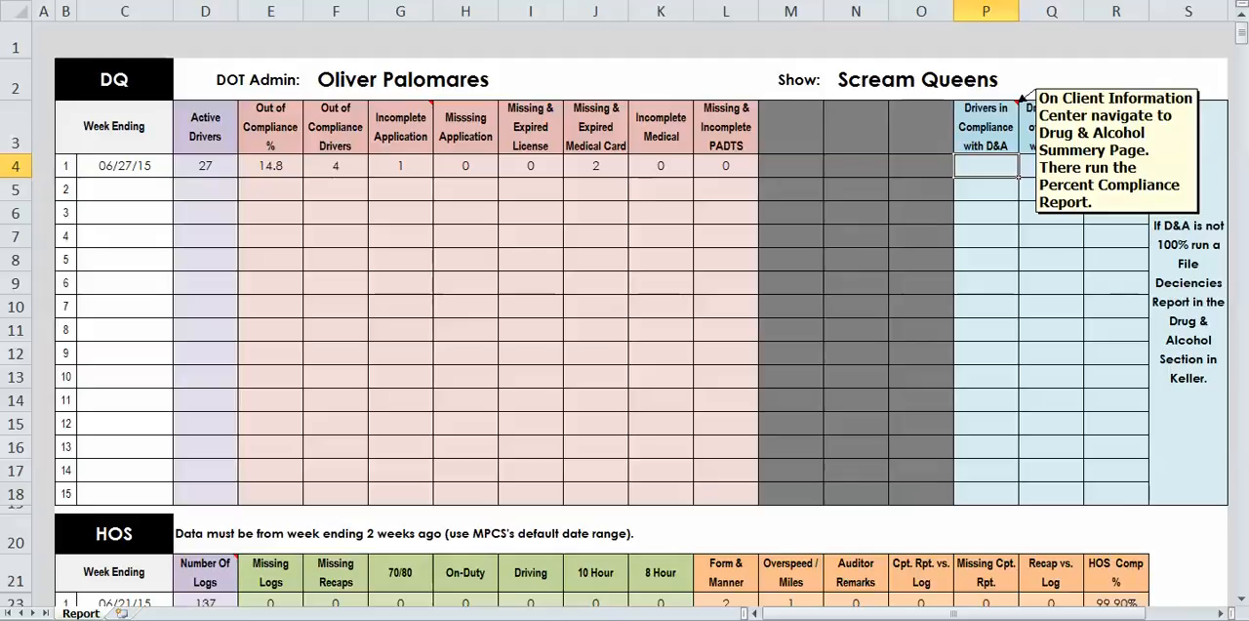
{"action": "key", "text": "alt+Tab"}
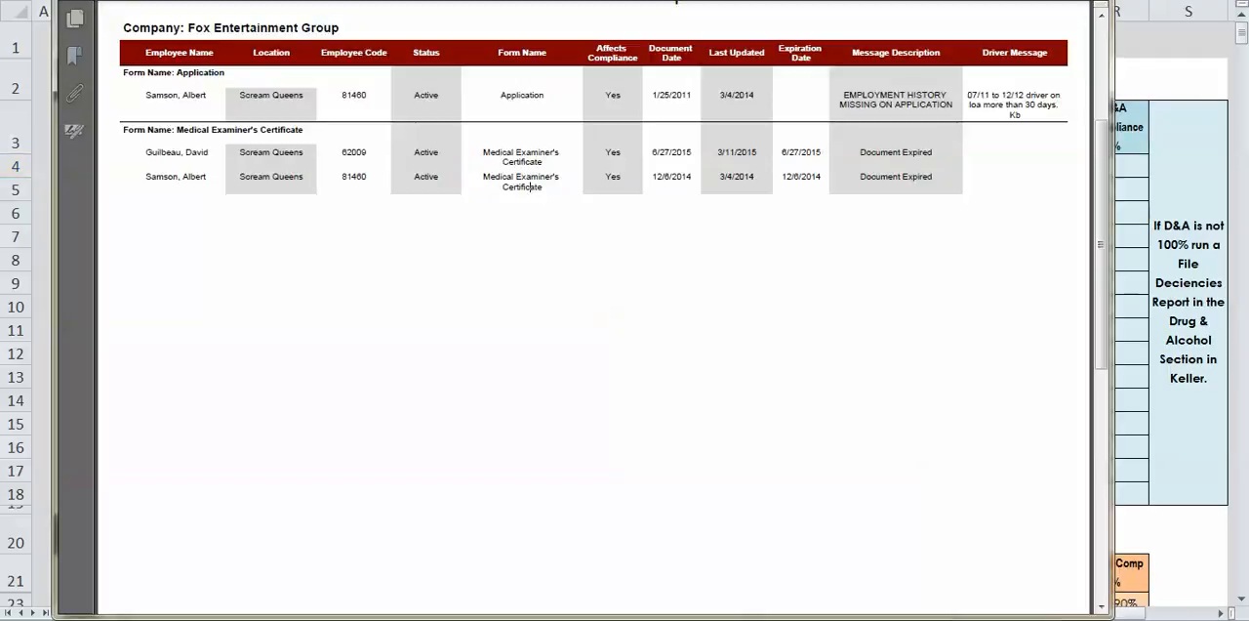
{"action": "key", "text": "alt+Tab"}
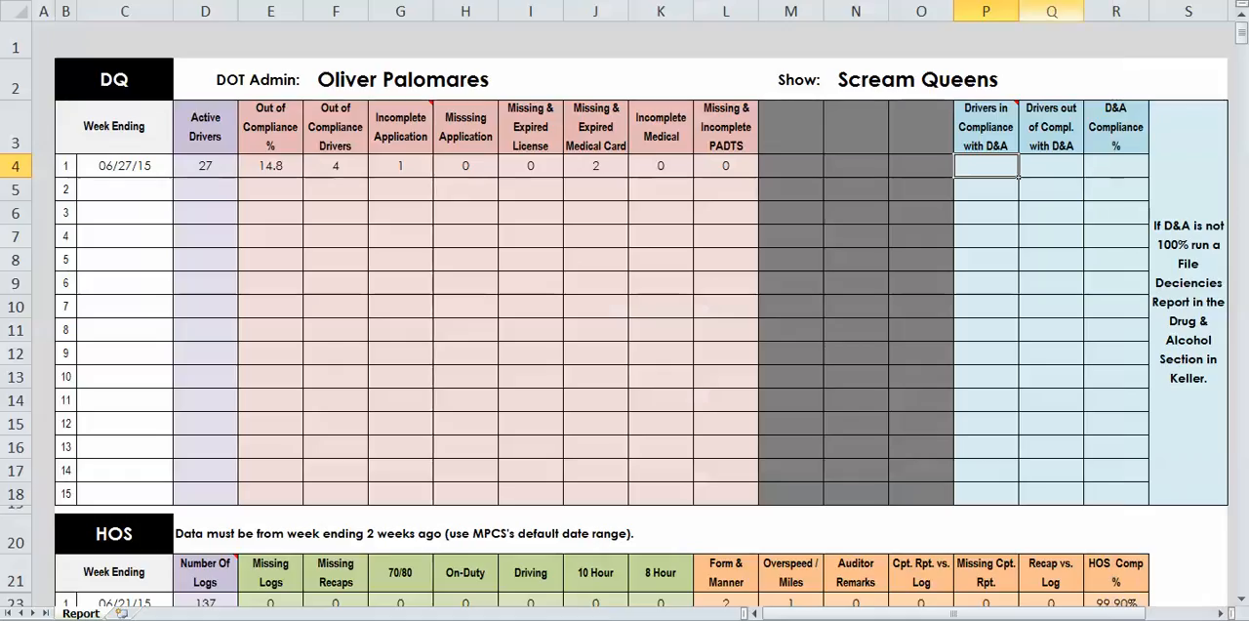
- Switch to J. J. Keller and open the Percent Compliant Report under Combined Compliance Reports from the Drug & Alcohol Testing reports
{"action": "key", "text": "alt+Tab"}
{"action": "scroll", "coordinate": [625, 310], "scroll_direction": "up", "scroll_amount": 3}
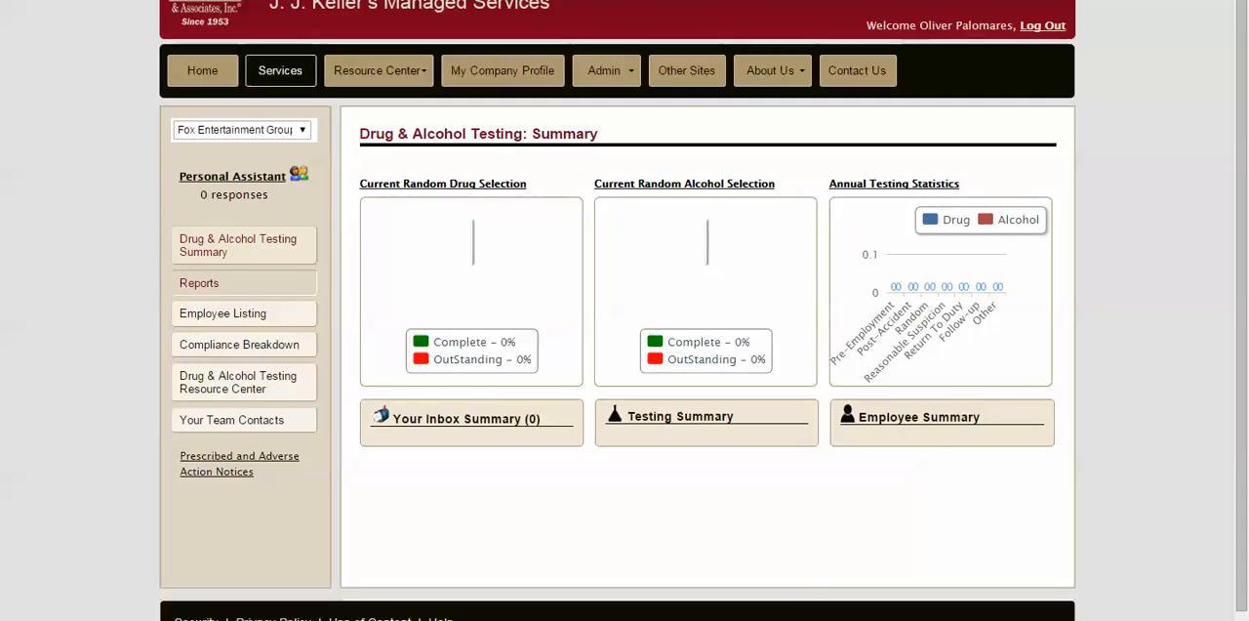
{"action": "left_click", "coordinate": [244, 283]}
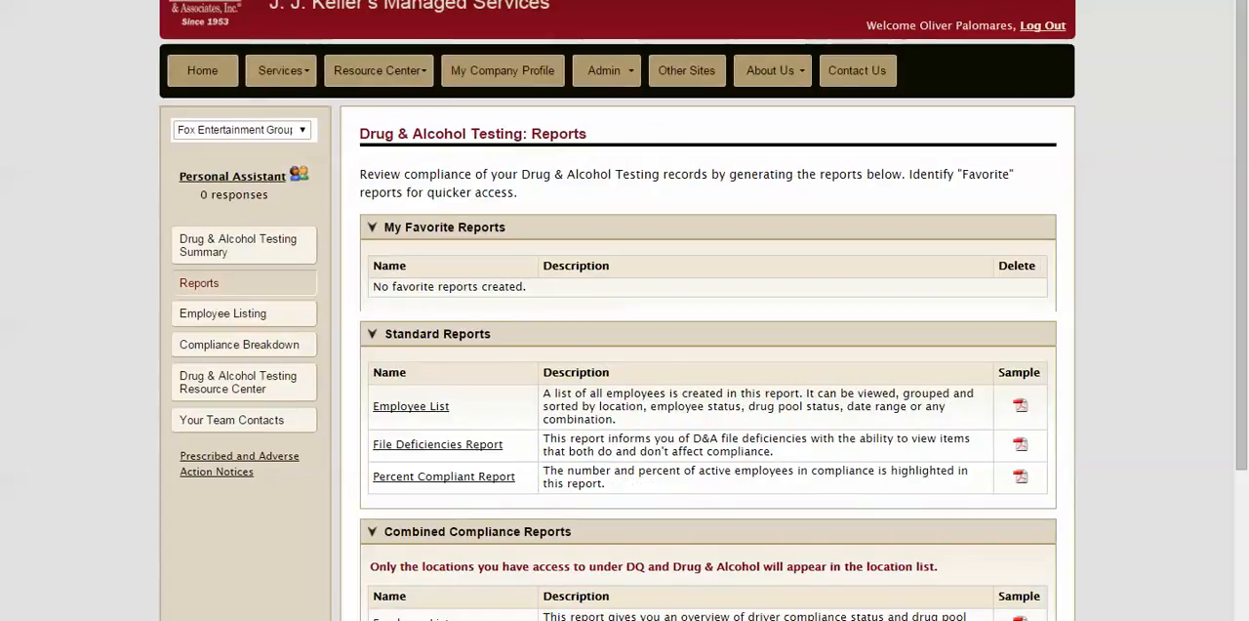
{"action": "scroll", "coordinate": [707, 390], "scroll_direction": "down", "scroll_amount": 3}
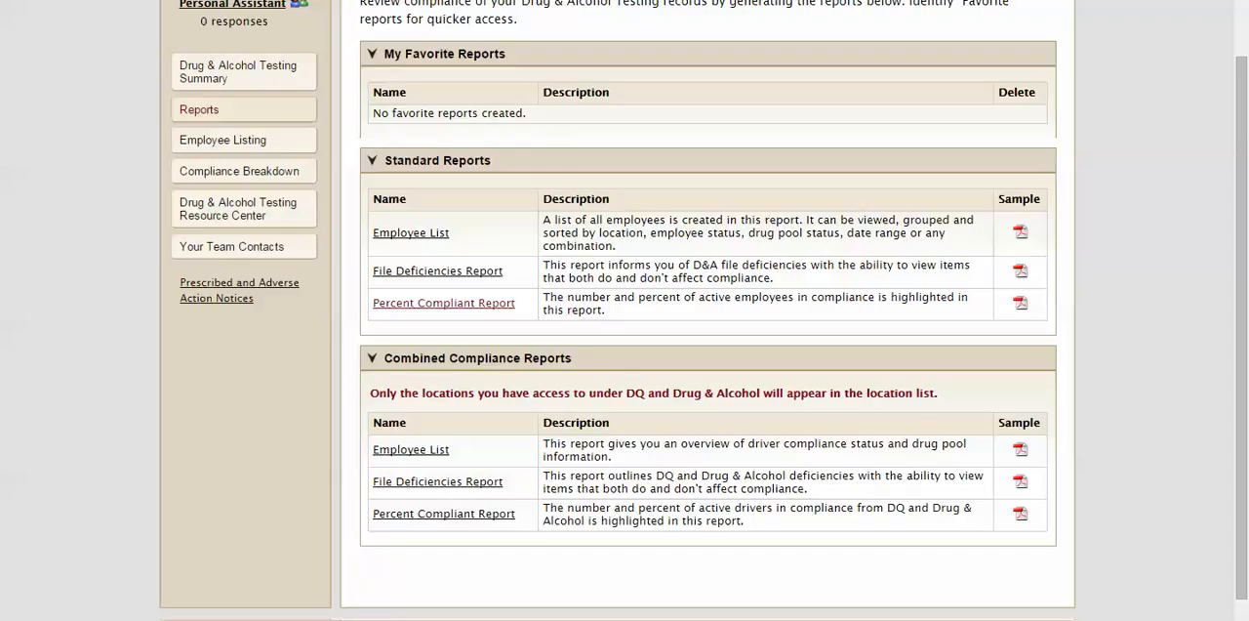
{"action": "left_click", "coordinate": [444, 303]}
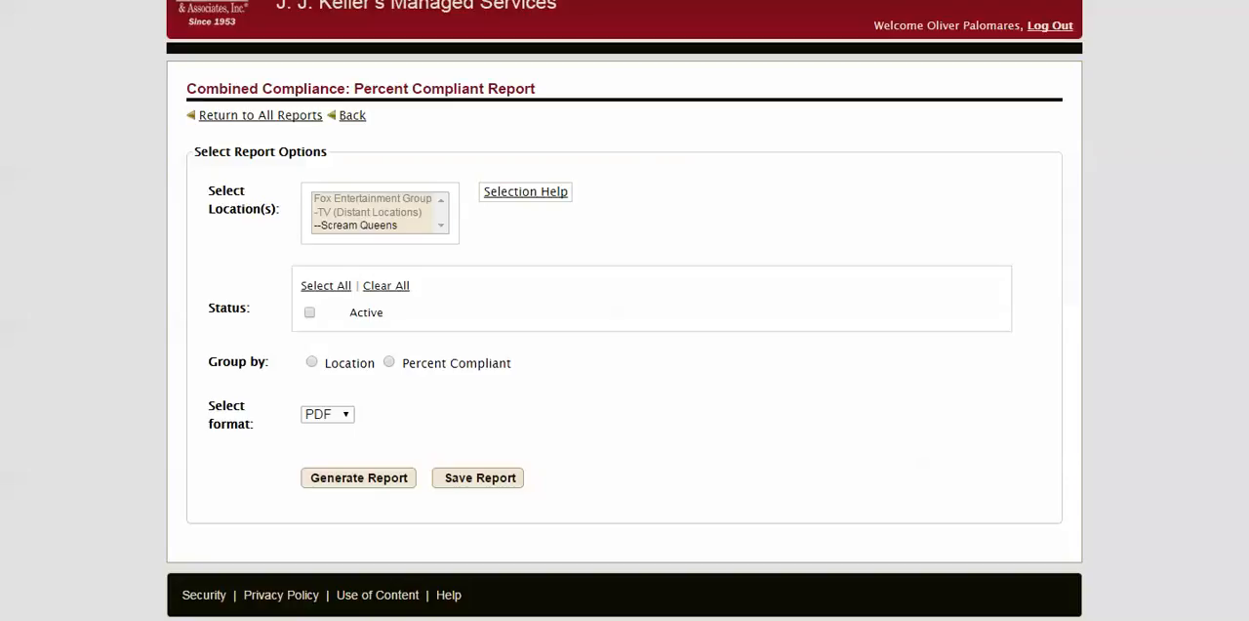
- Generate the combined Percent Compliant Report as a PDF for Scream Queens, Active status, grouped by Percent Compliant, and save the file
{"action": "left_click", "coordinate": [359, 226]}
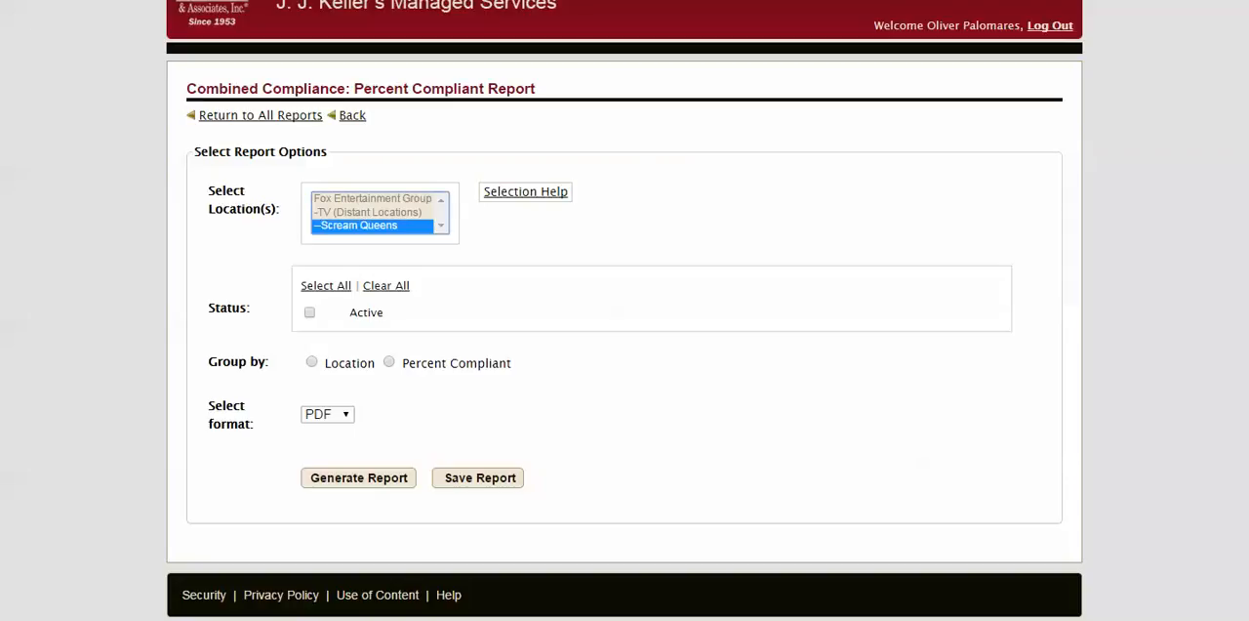
{"action": "left_click", "coordinate": [310, 313]}
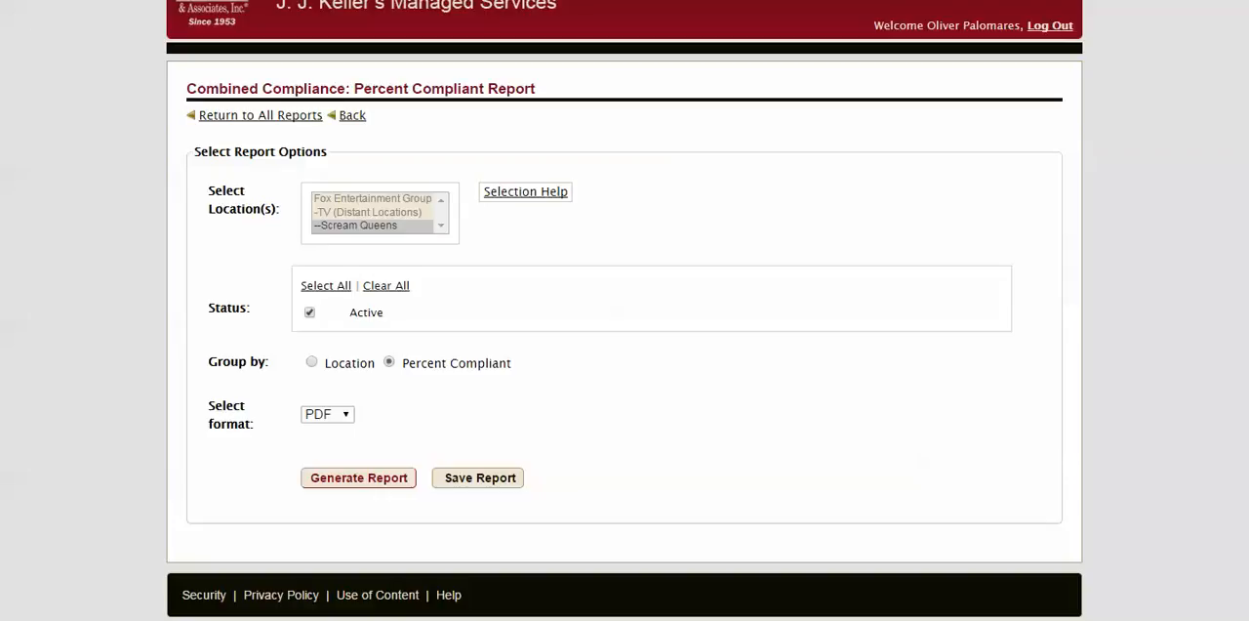
{"action": "left_click", "coordinate": [358, 477]}
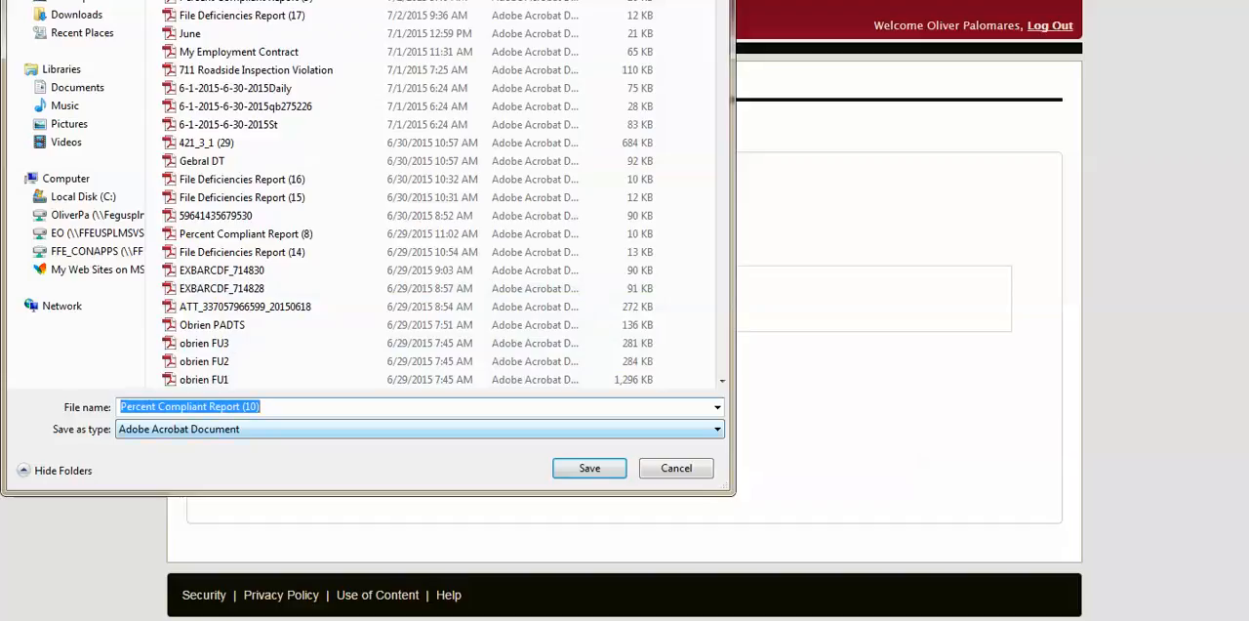
{"action": "key", "text": "Return"}
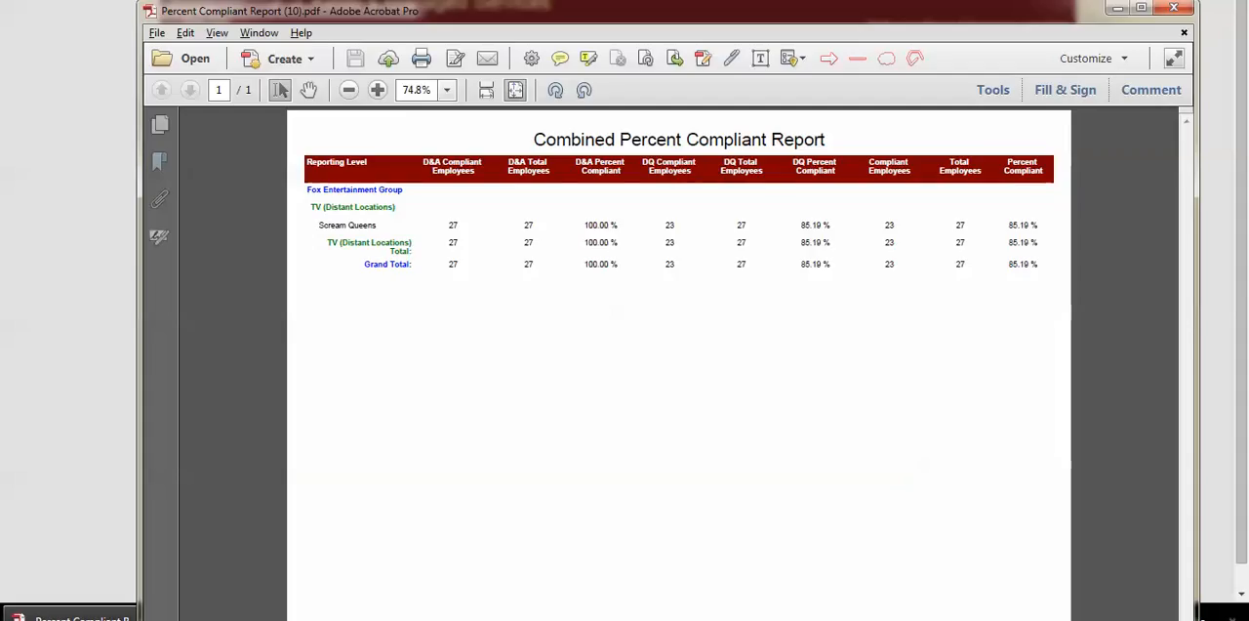
- Check Scream Queens' D&A figures in the PDF, then in Excel's DQ row 1 enter 27 drivers in D&A compliance and 0 out of compliance
{"action": "scroll", "coordinate": [674, 252], "scroll_direction": "up", "scroll_amount": 1}
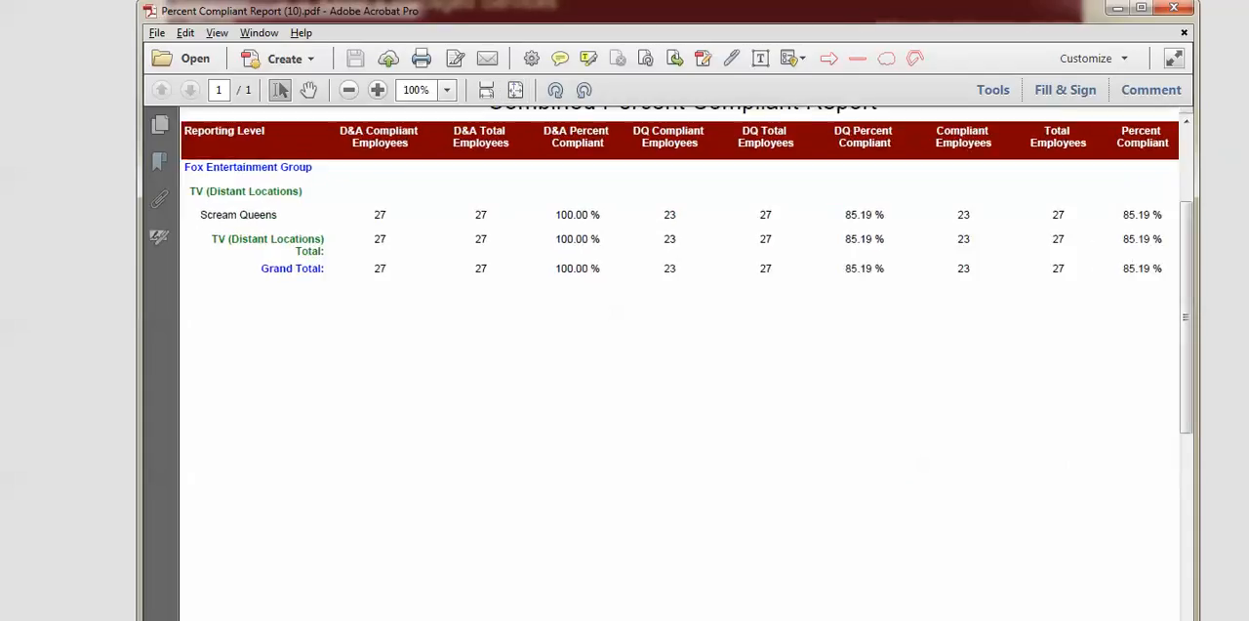
{"action": "scroll", "coordinate": [679, 203], "scroll_direction": "up", "scroll_amount": 1}
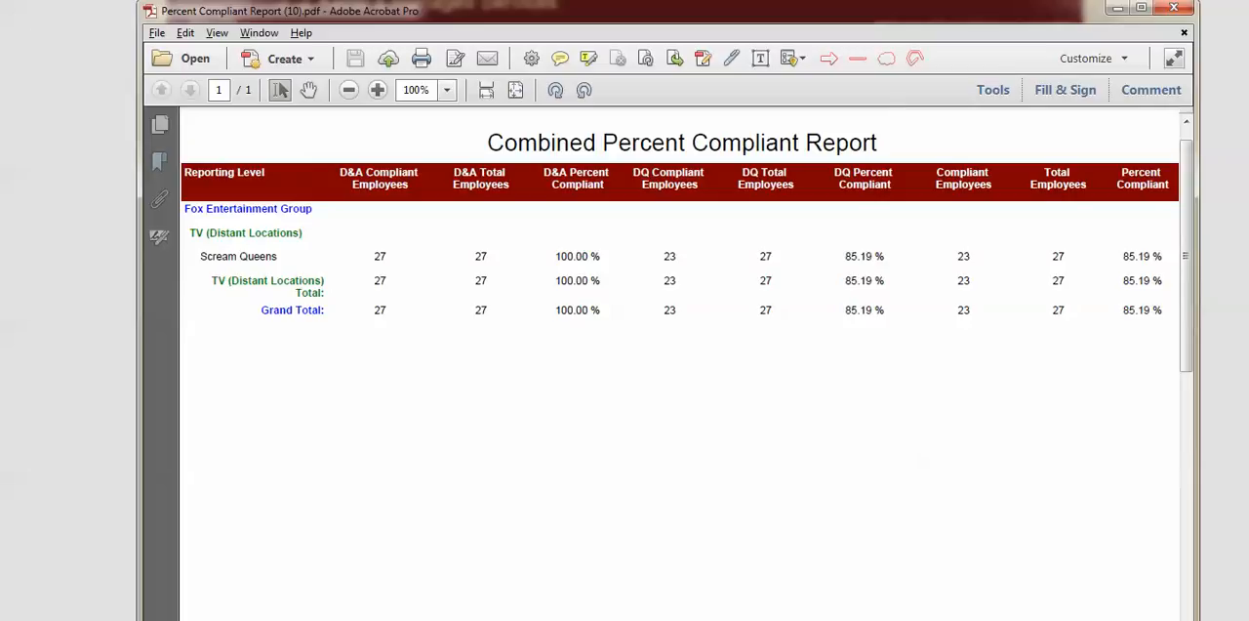
{"action": "double_click", "coordinate": [379, 257]}
{"action": "left_click_drag", "start_coordinate": [489, 256], "coordinate": [474, 256]}
{"action": "left_click_drag", "start_coordinate": [626, 257], "coordinate": [600, 256]}
{"action": "left_click", "coordinate": [607, 251]}
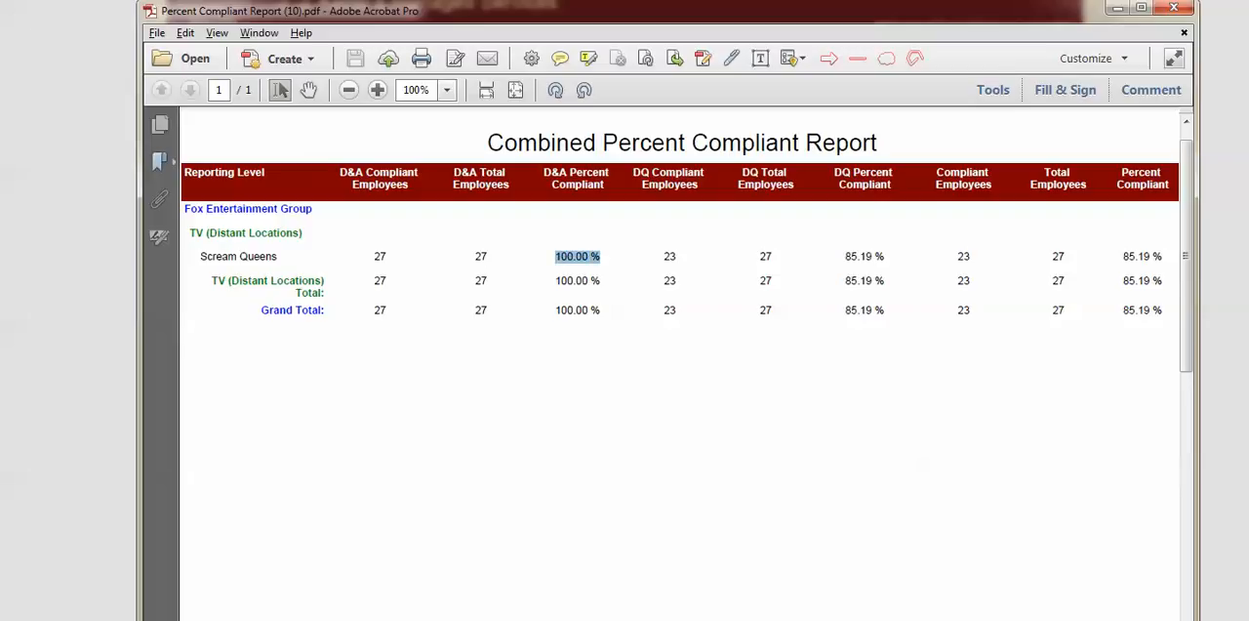
{"action": "key", "text": "alt+Tab"}
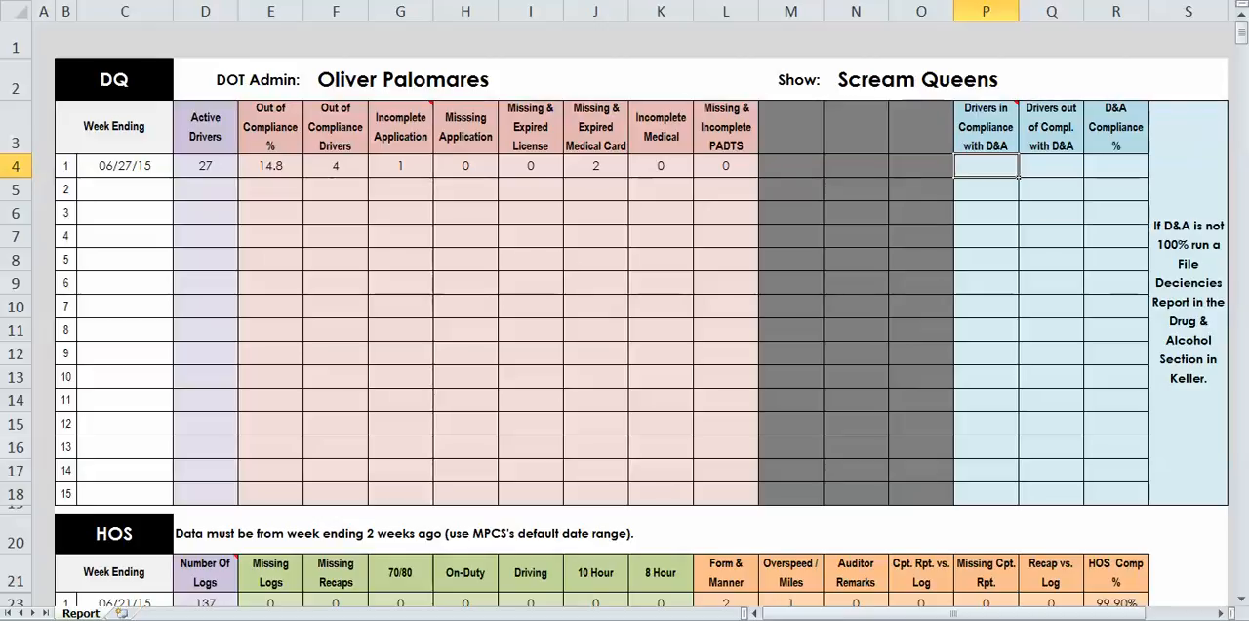
{"action": "type", "text": "27"}
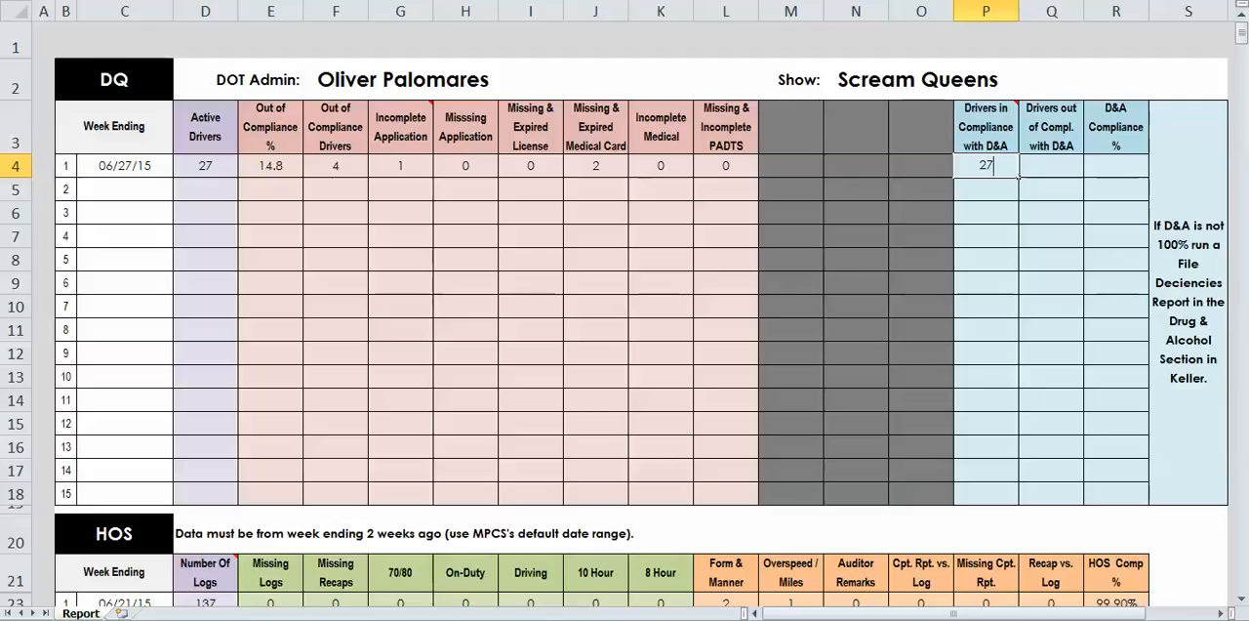
{"action": "key", "text": "Tab"}
{"action": "type", "text": "0"}
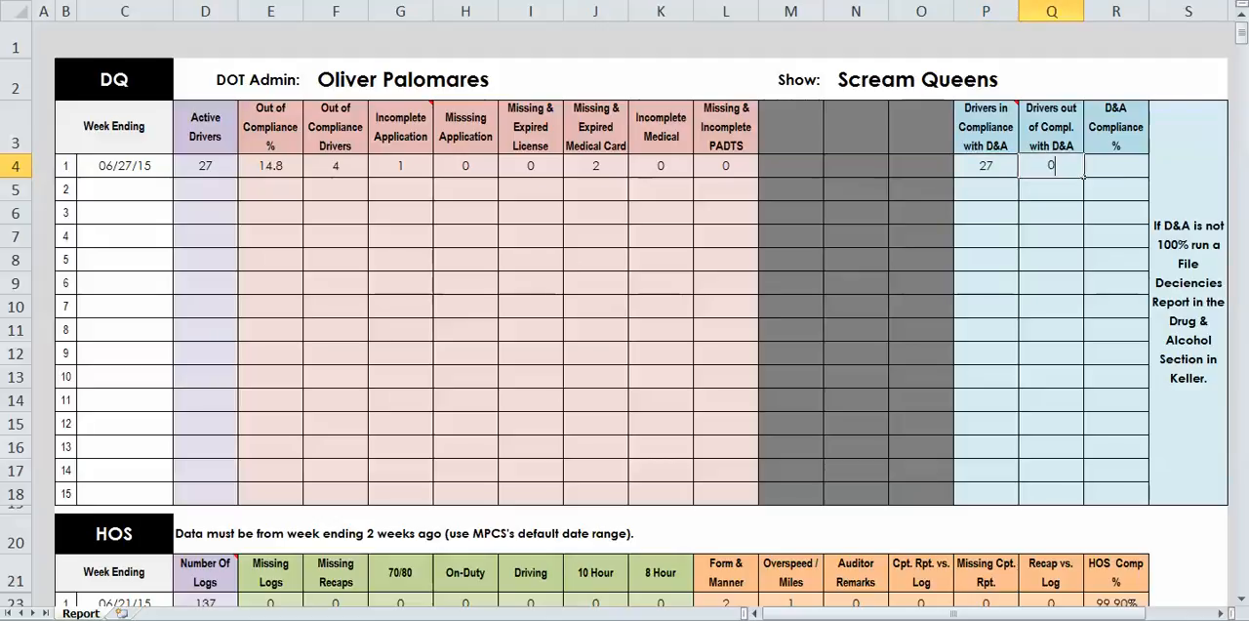
{"action": "key", "text": "Tab"}
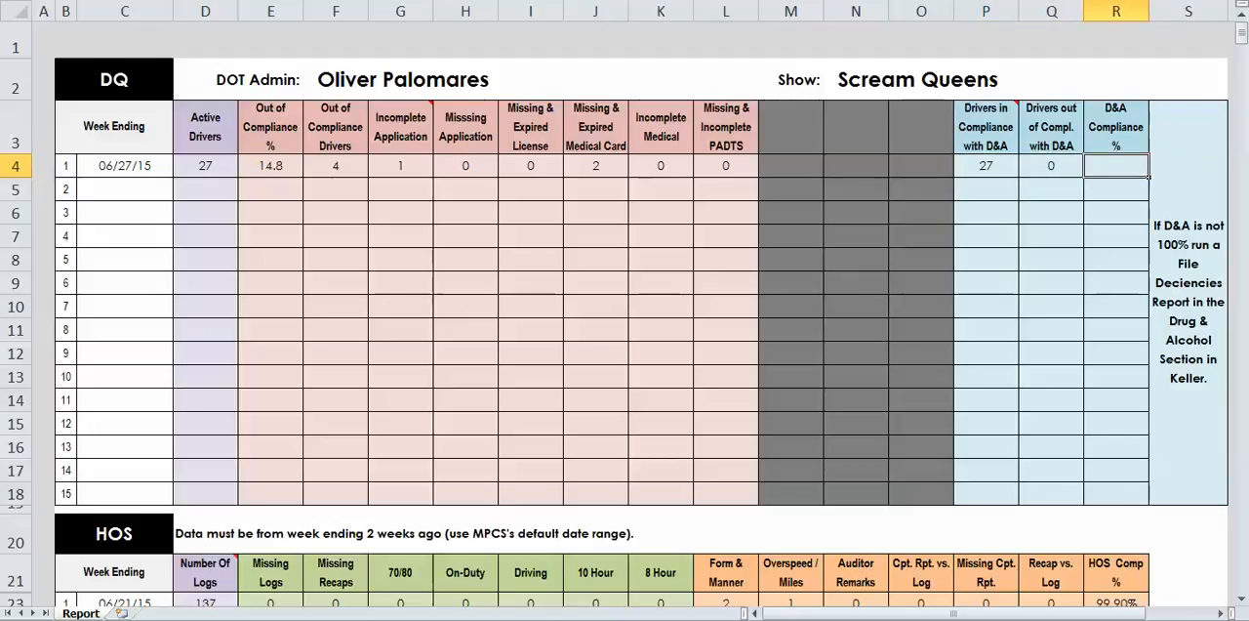
- Enter 100% for D&A Compliance % in DQ row 1
{"action": "type", "text": "100%"}
{"action": "left_click", "coordinate": [1052, 260]}
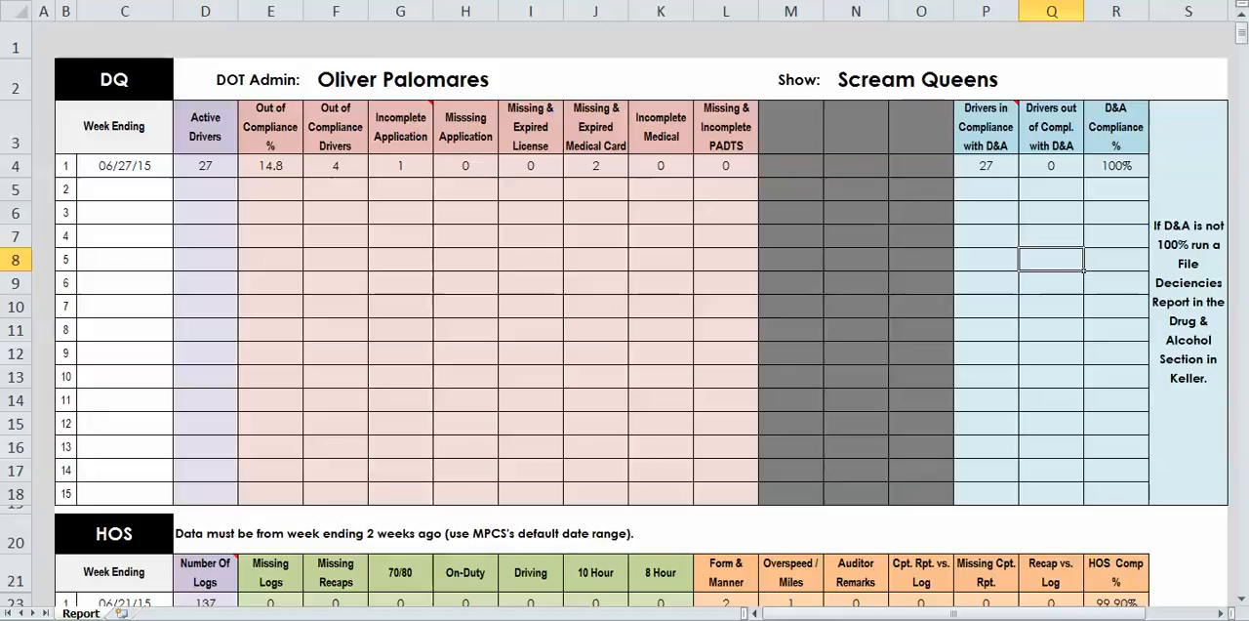
{"action": "left_click", "coordinate": [1116, 166]}
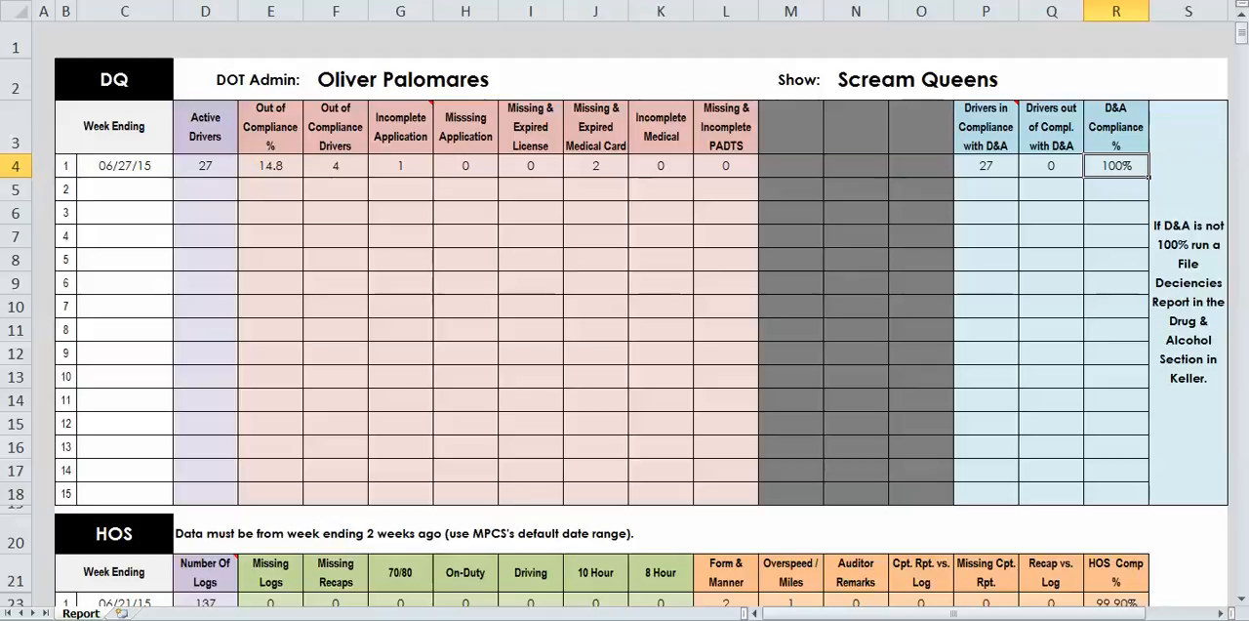
- Close the Percent Compliant Report PDF, return to all reports in J. J. Keller and look over the available Percent Compliant Reports
{"action": "key", "text": "alt+Tab"}
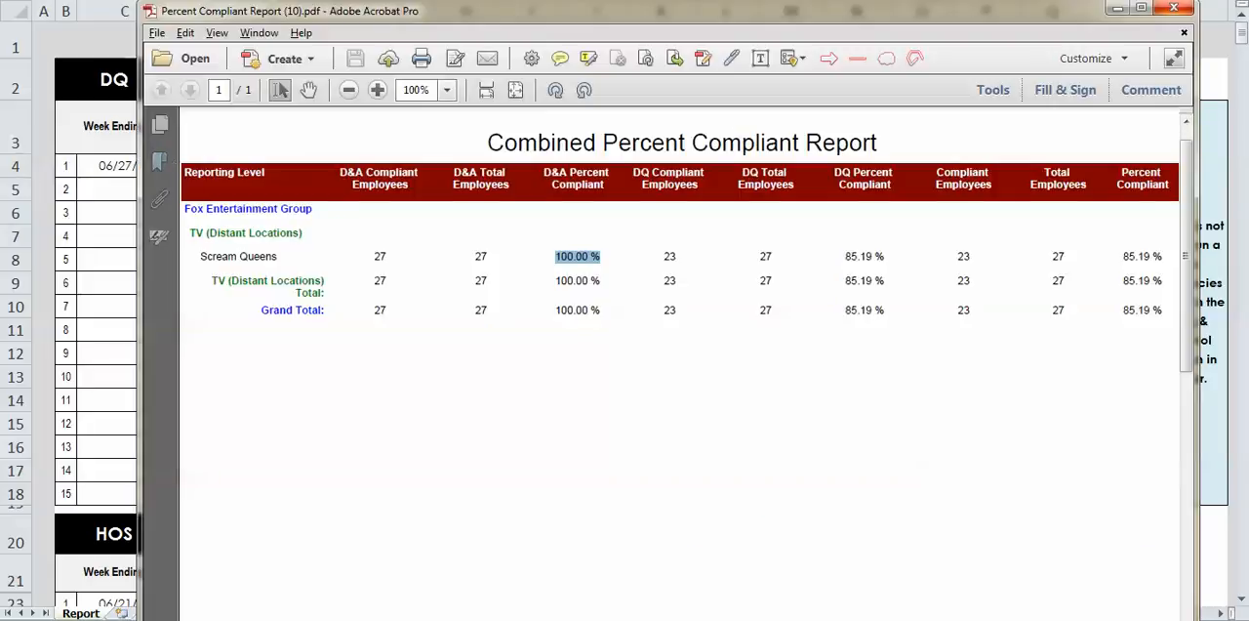
{"action": "left_click", "coordinate": [1174, 8]}
{"action": "key", "text": "alt+Tab"}
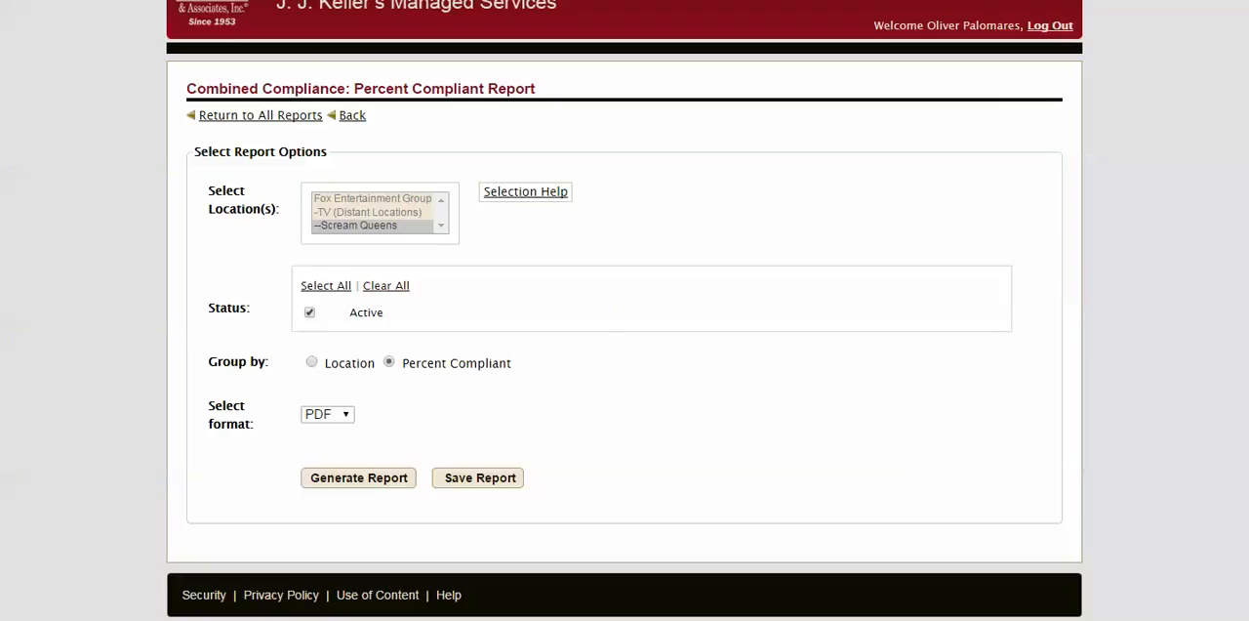
{"action": "left_click", "coordinate": [261, 115]}
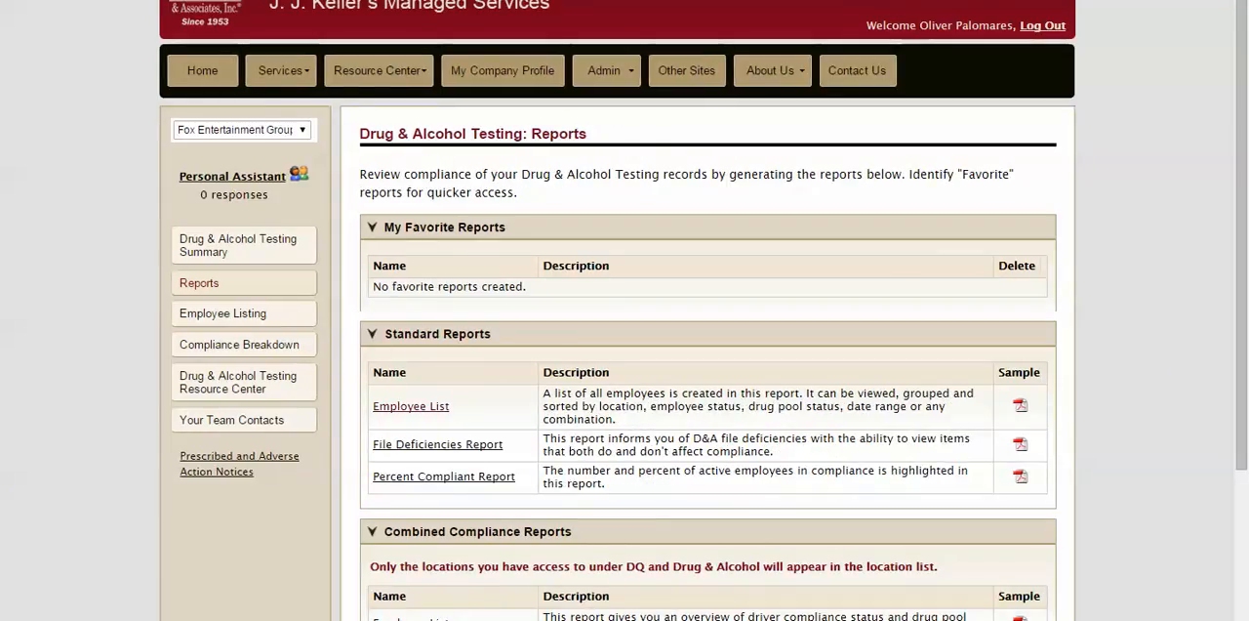
{"action": "scroll", "coordinate": [441, 393], "scroll_direction": "down", "scroll_amount": 1}
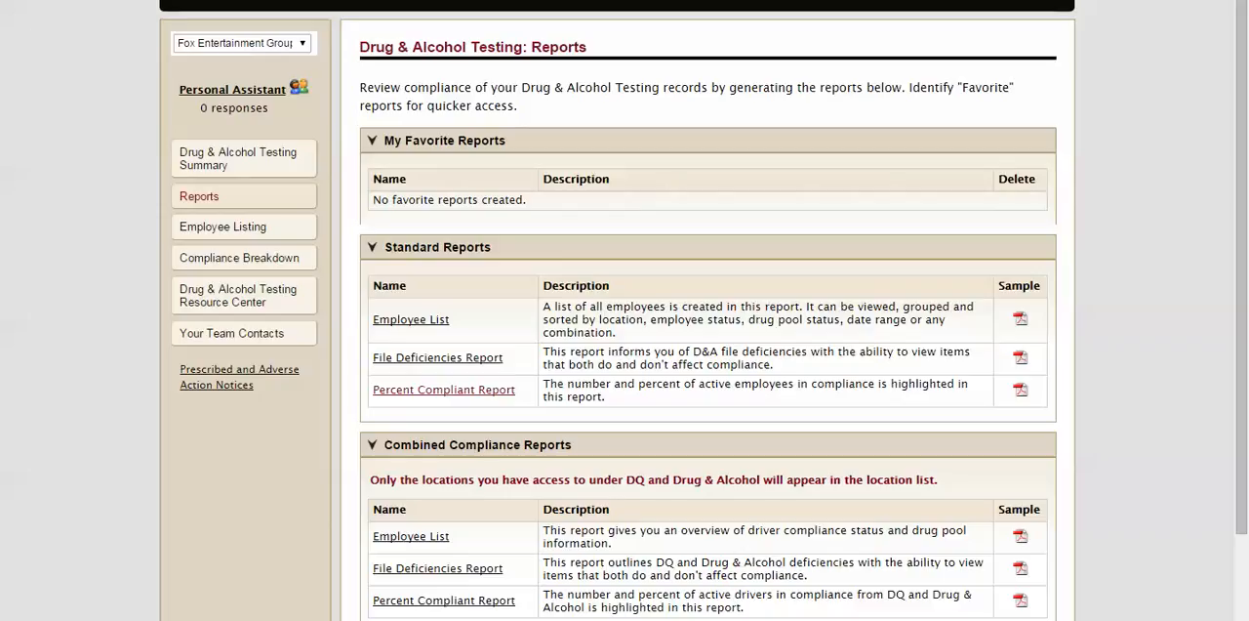
{"action": "left_click", "coordinate": [443, 391]}
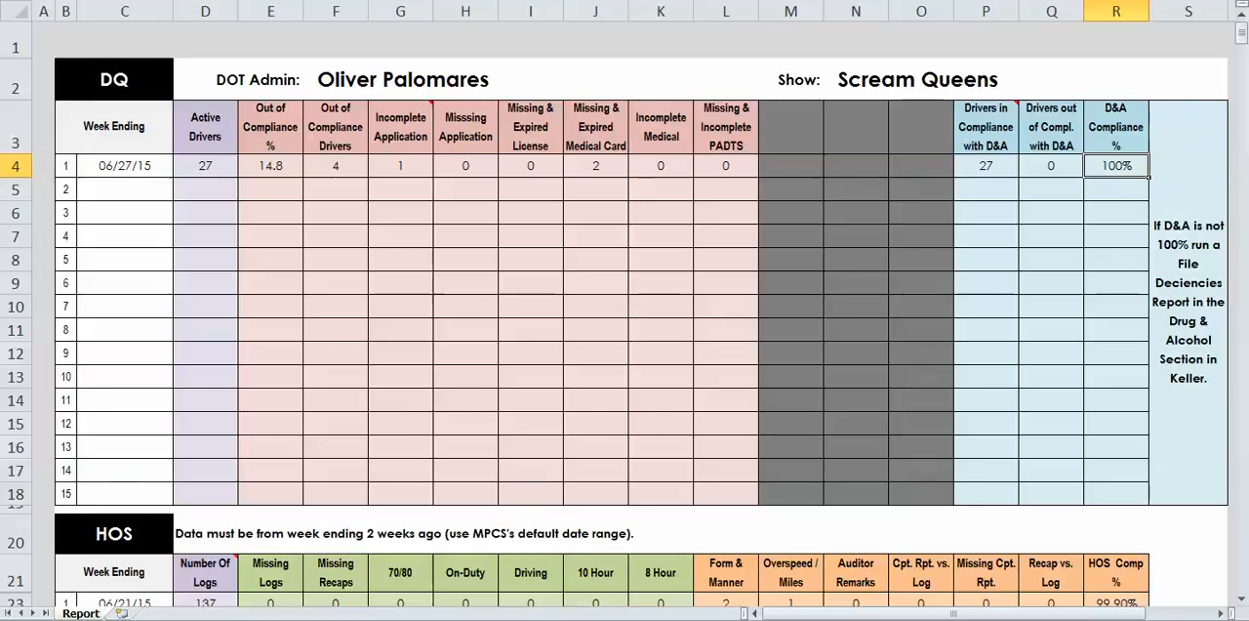
- Review the filled-in DQ and HOS rows of the weekly report in Excel
{"action": "scroll", "coordinate": [625, 312], "scroll_direction": "down", "scroll_amount": 4}
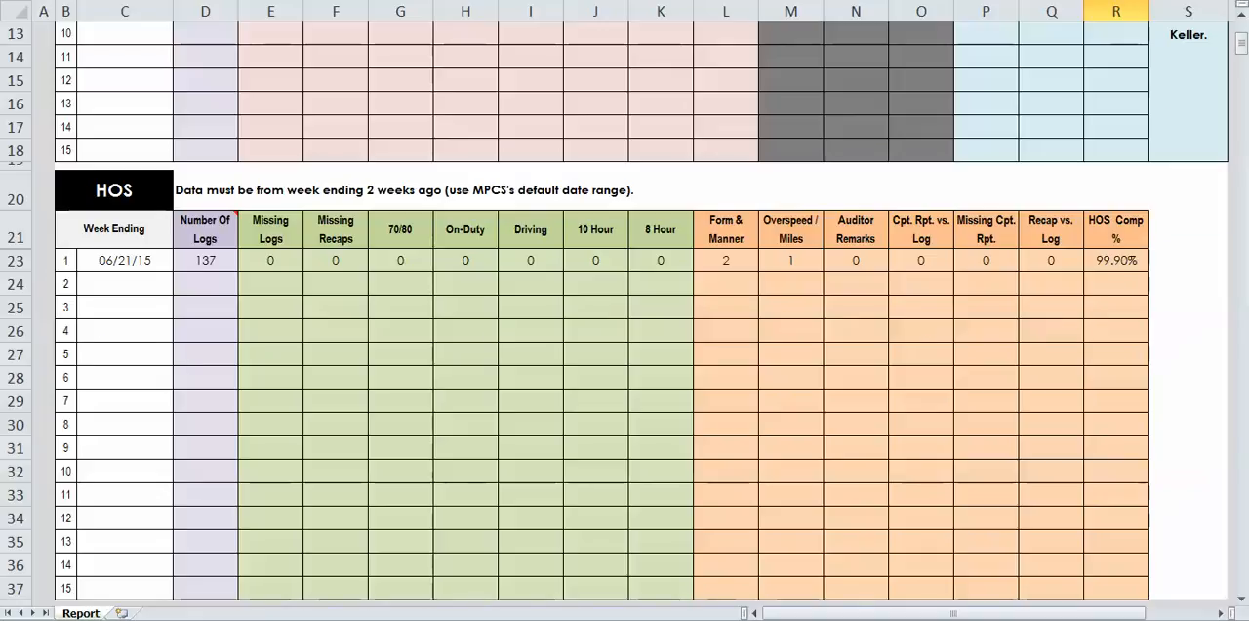
{"action": "scroll", "coordinate": [624, 313], "scroll_direction": "up", "scroll_amount": 4}
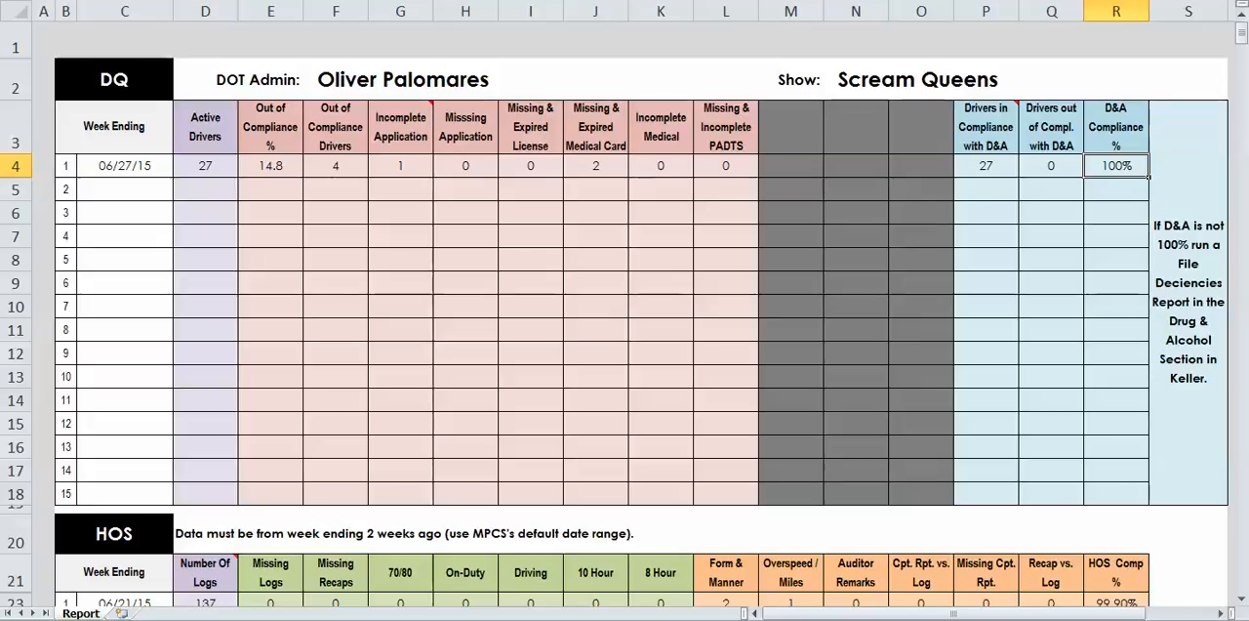
{"action": "scroll", "coordinate": [625, 322], "scroll_direction": "down", "scroll_amount": 2}
{"action": "scroll", "coordinate": [624, 322], "scroll_direction": "up", "scroll_amount": 2}
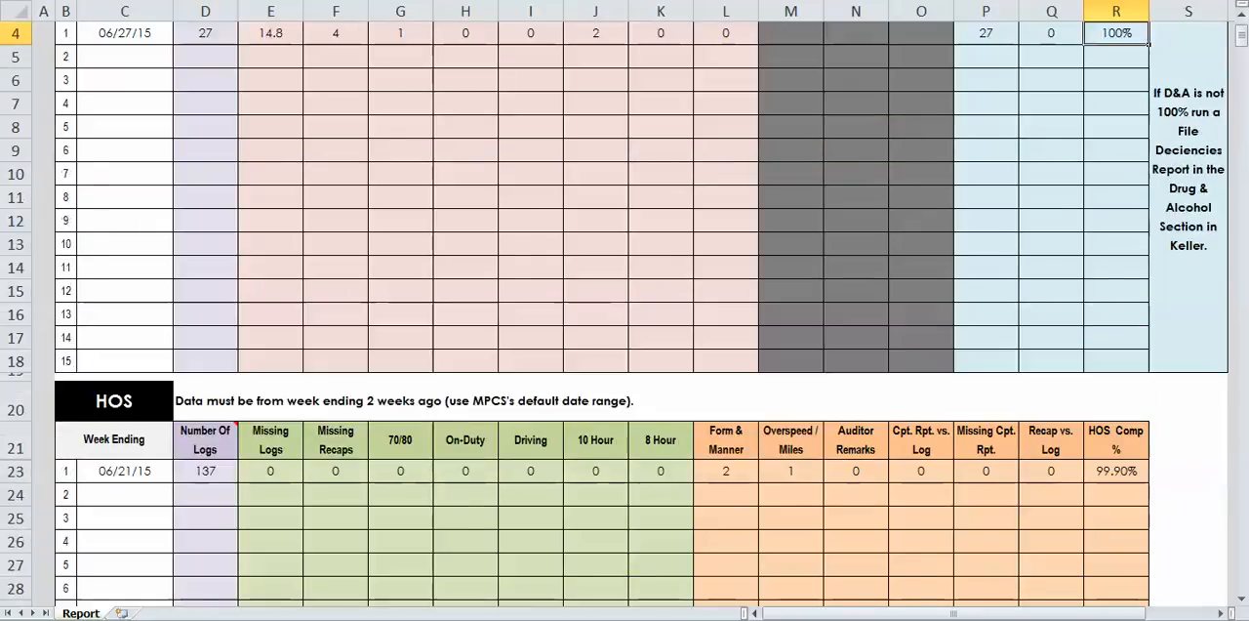